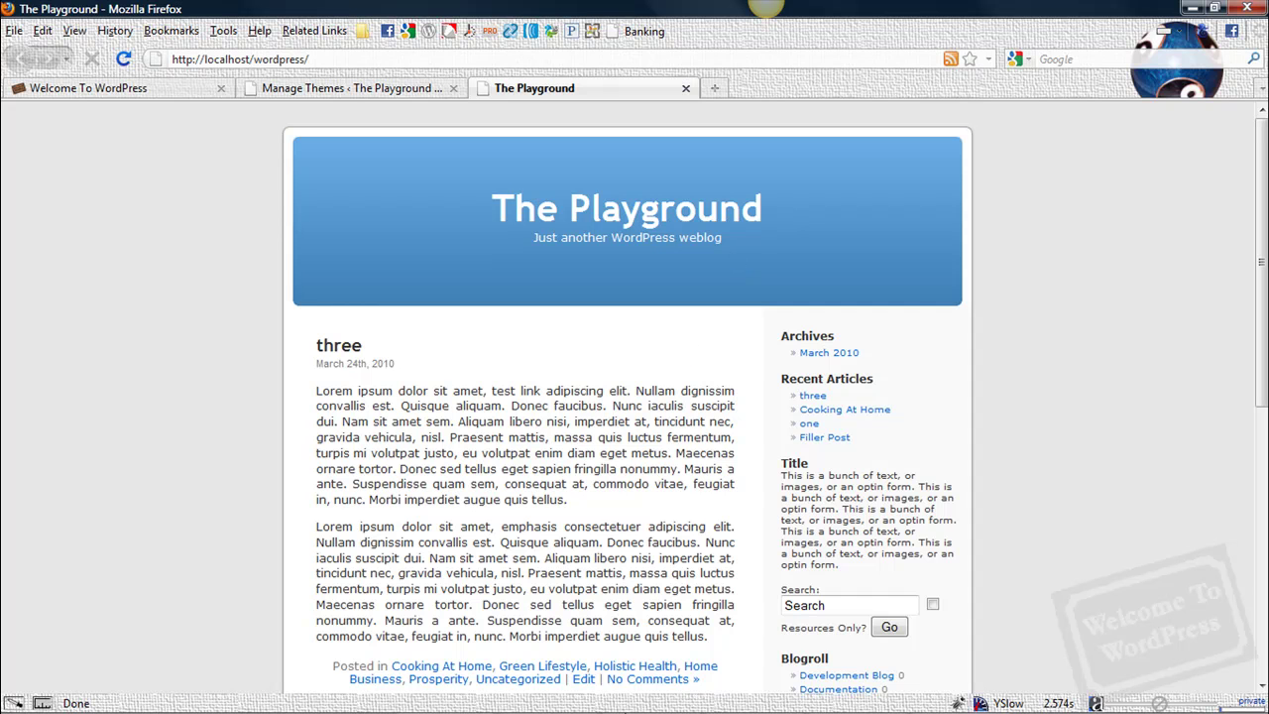
Switch to style.css in Notepad++, delete the body rule's background value, and reload the blog page in Firefox
click(536, 702)
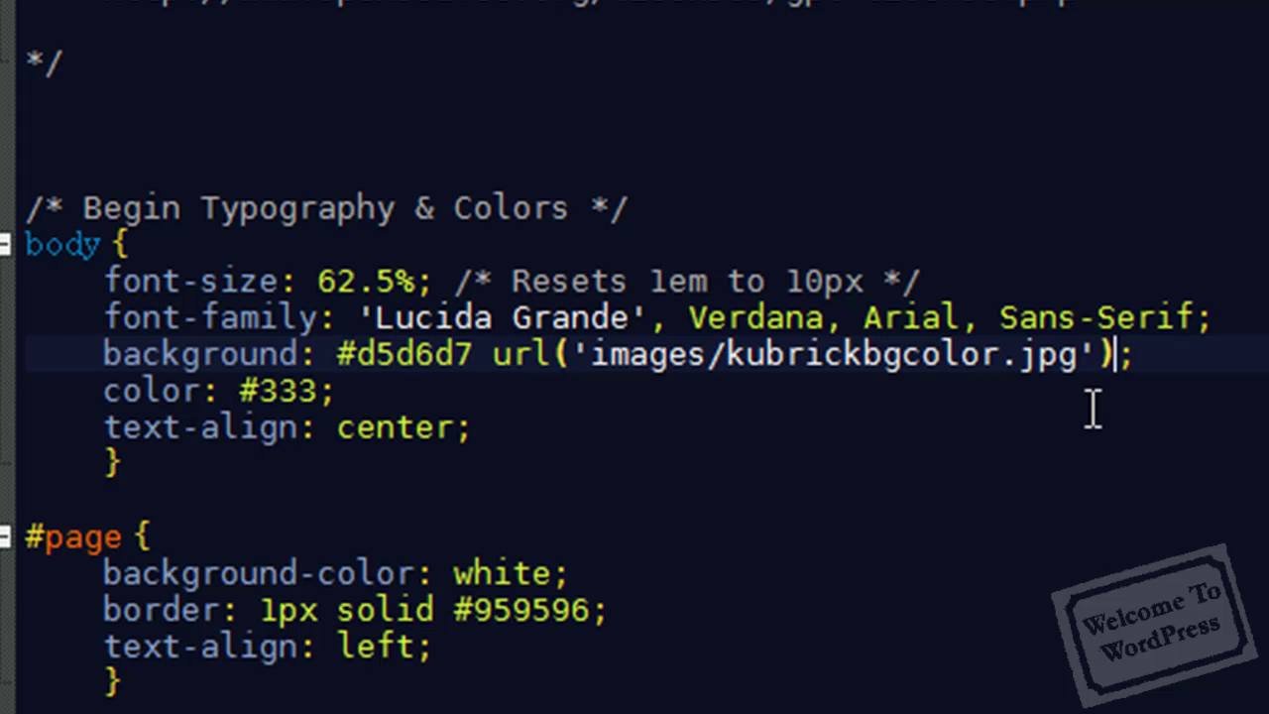
drag(1118, 357, 331, 354)
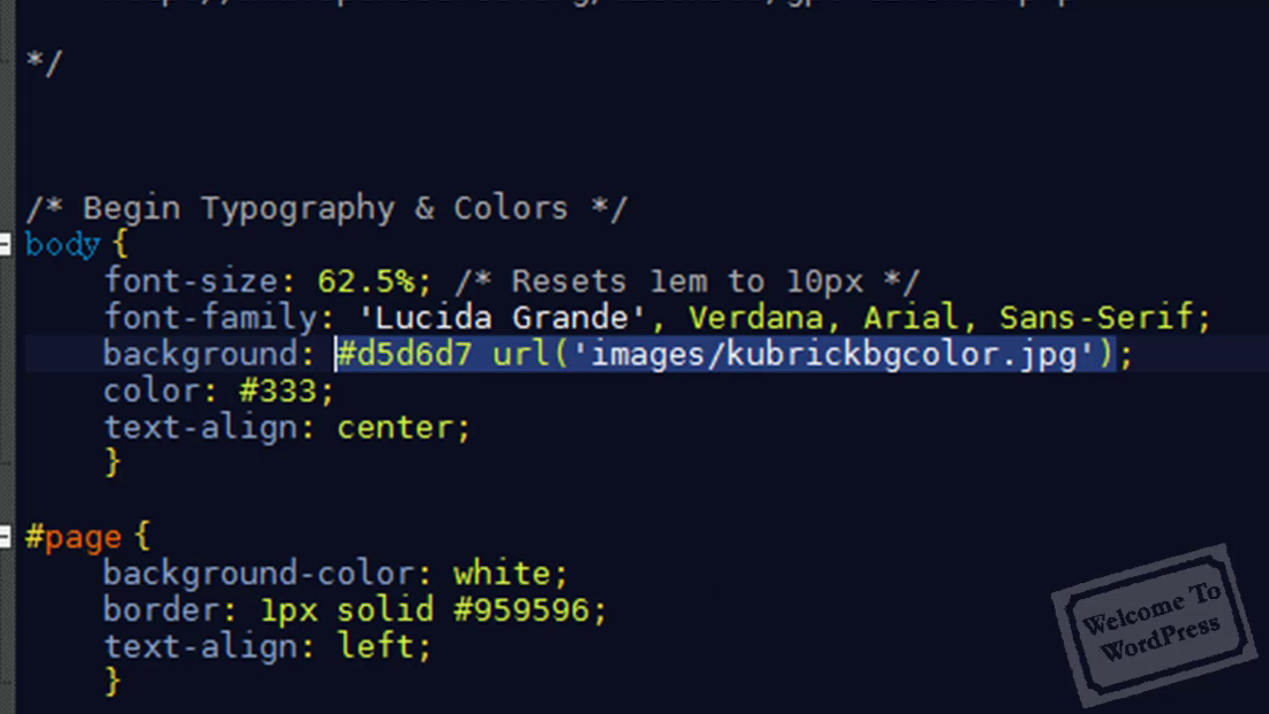
key(Delete)
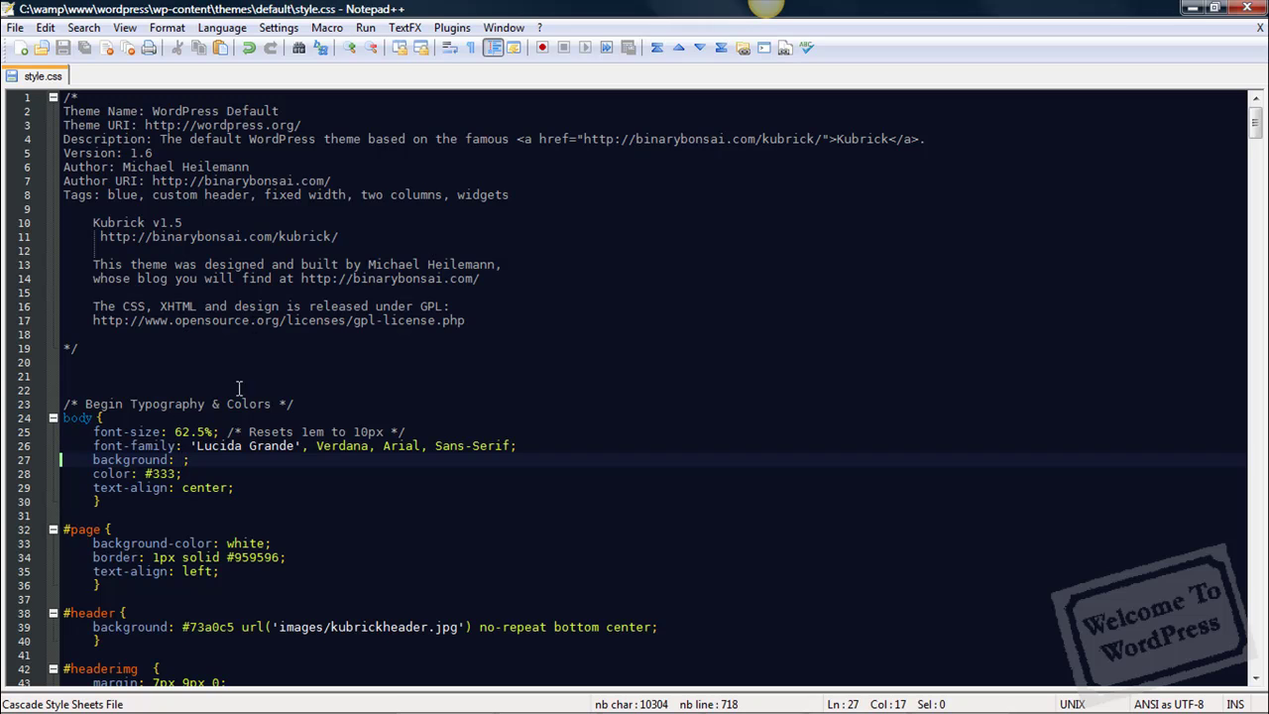
click(426, 706)
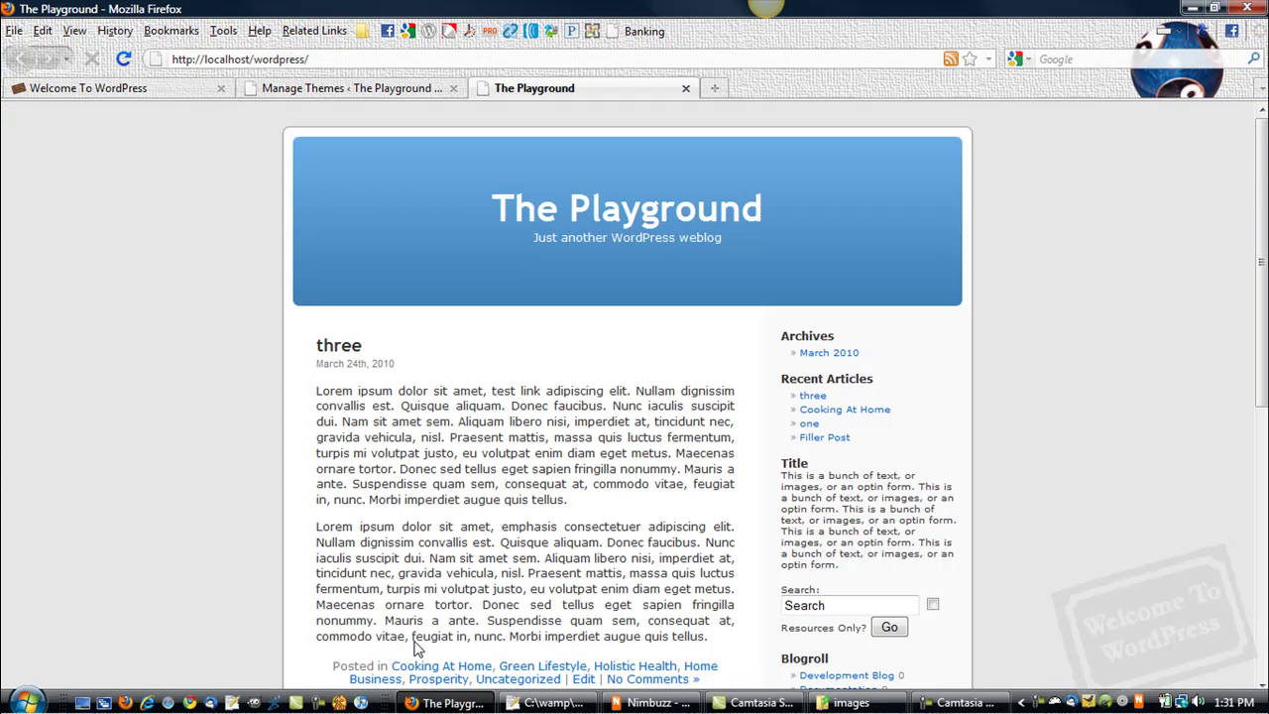
key(F5)
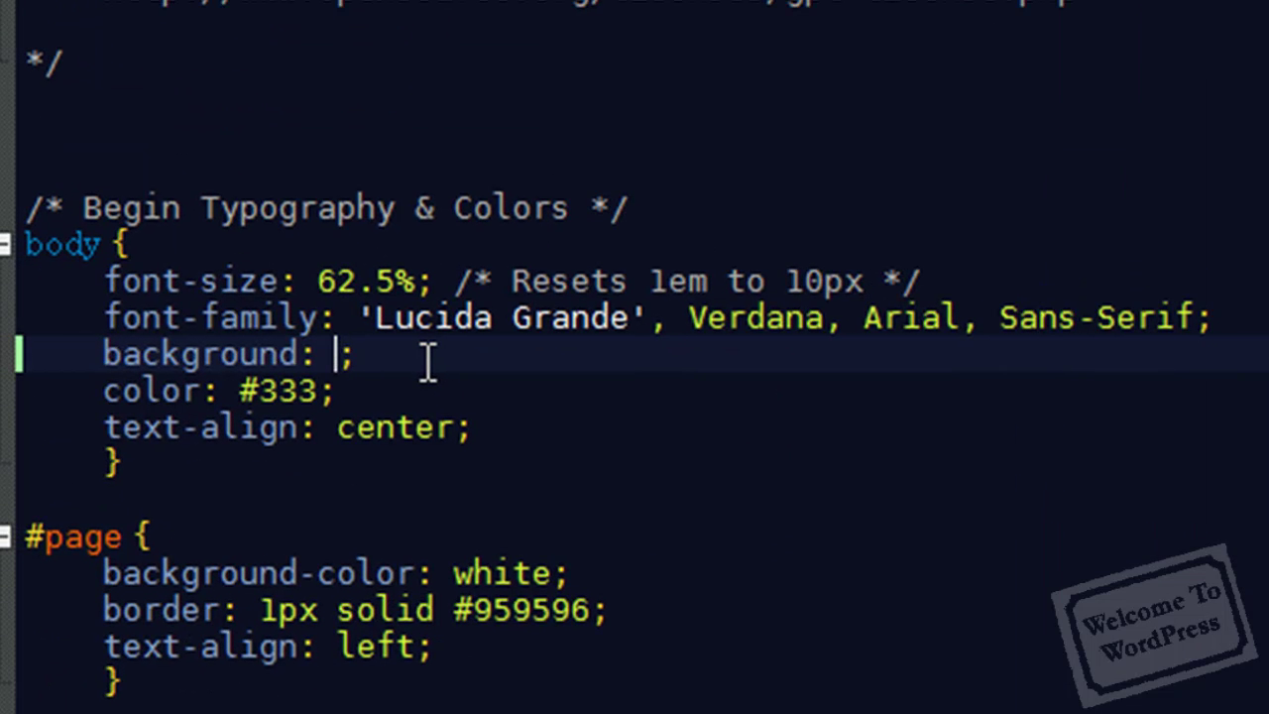
Set the body rule's background to #003600 in the stylesheet and reload the blog page in Firefox
text(#)
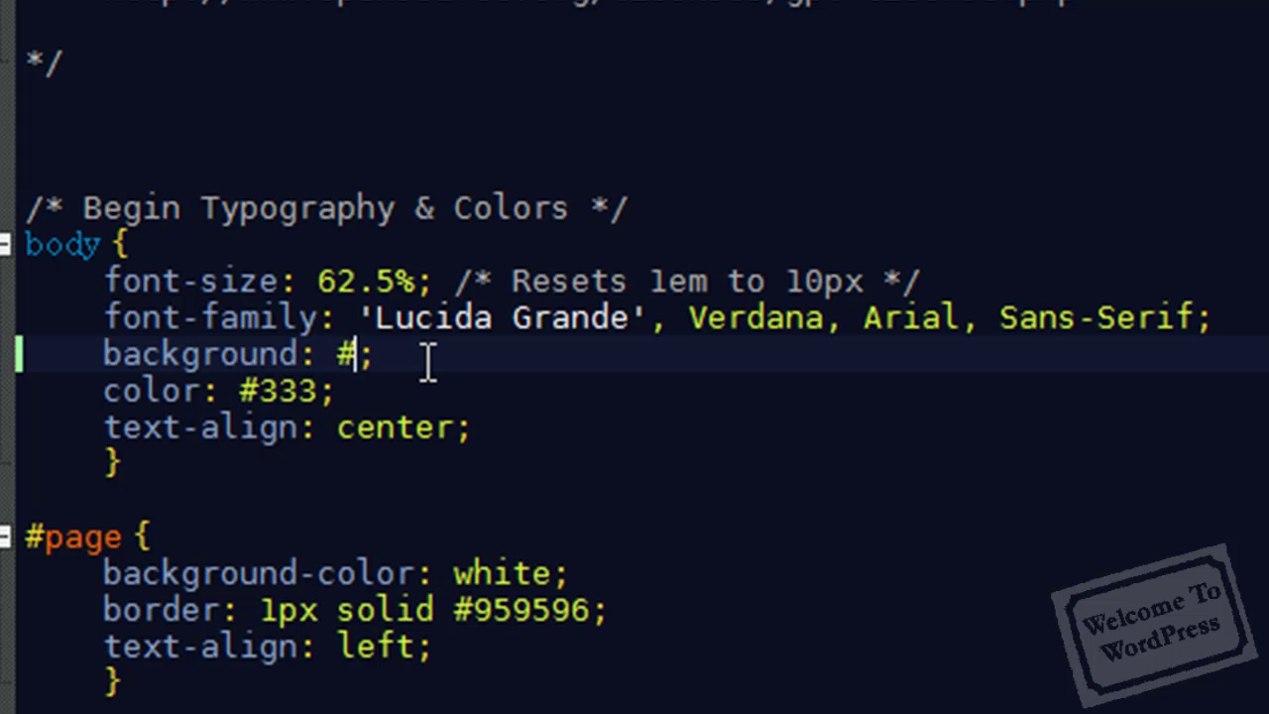
text(0036)
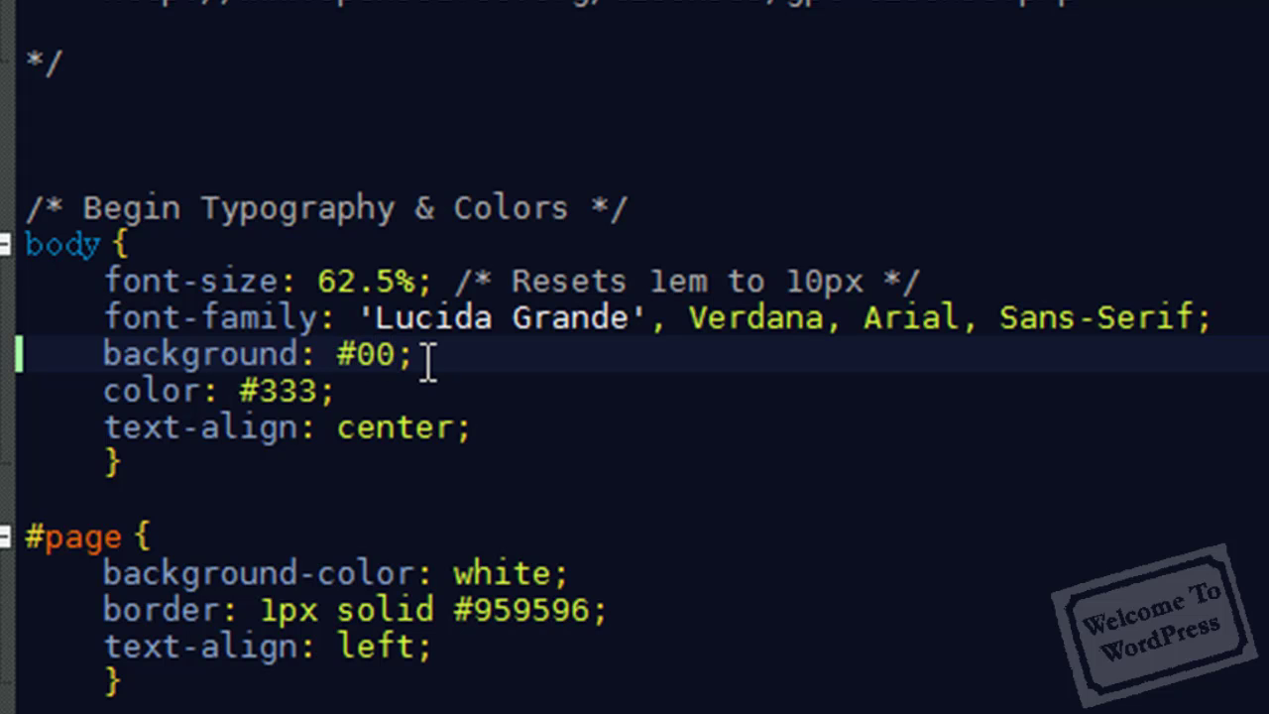
text(00)
click(446, 700)
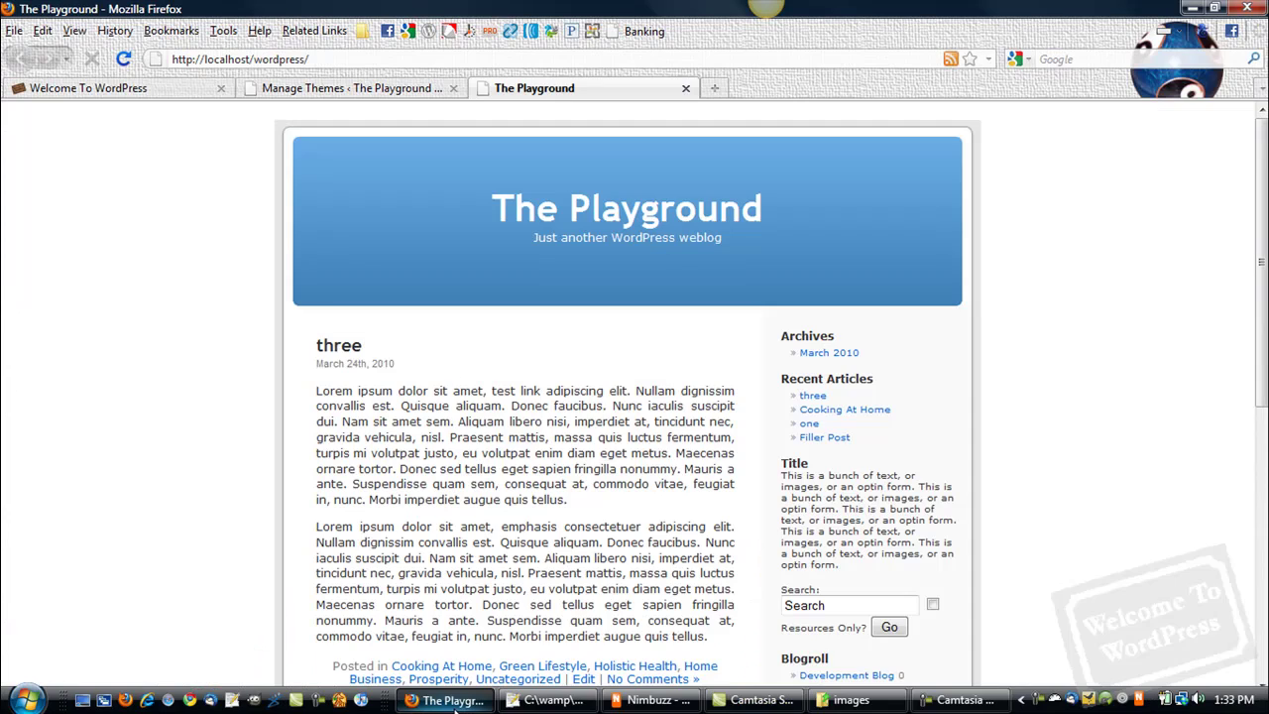
key(F5)
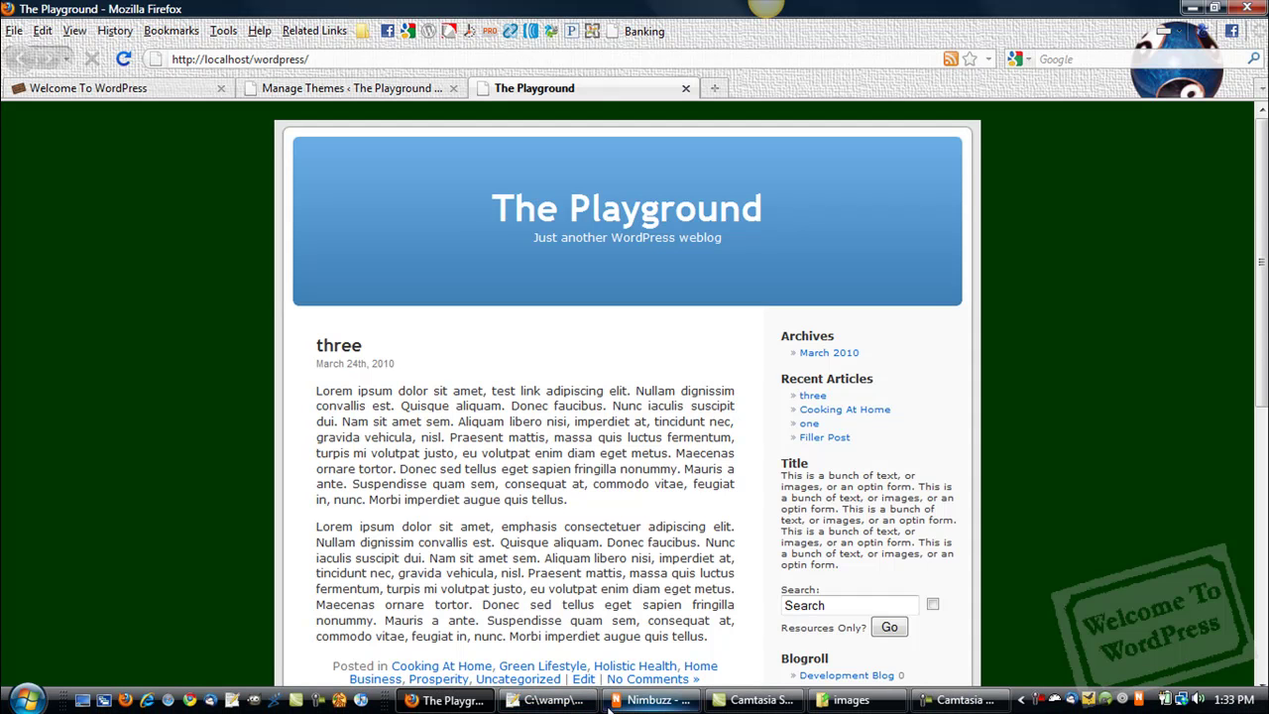
Return to Notepad++ and examine the Kubrick link address in the stylesheet's theme description
mouse_move(608, 706)
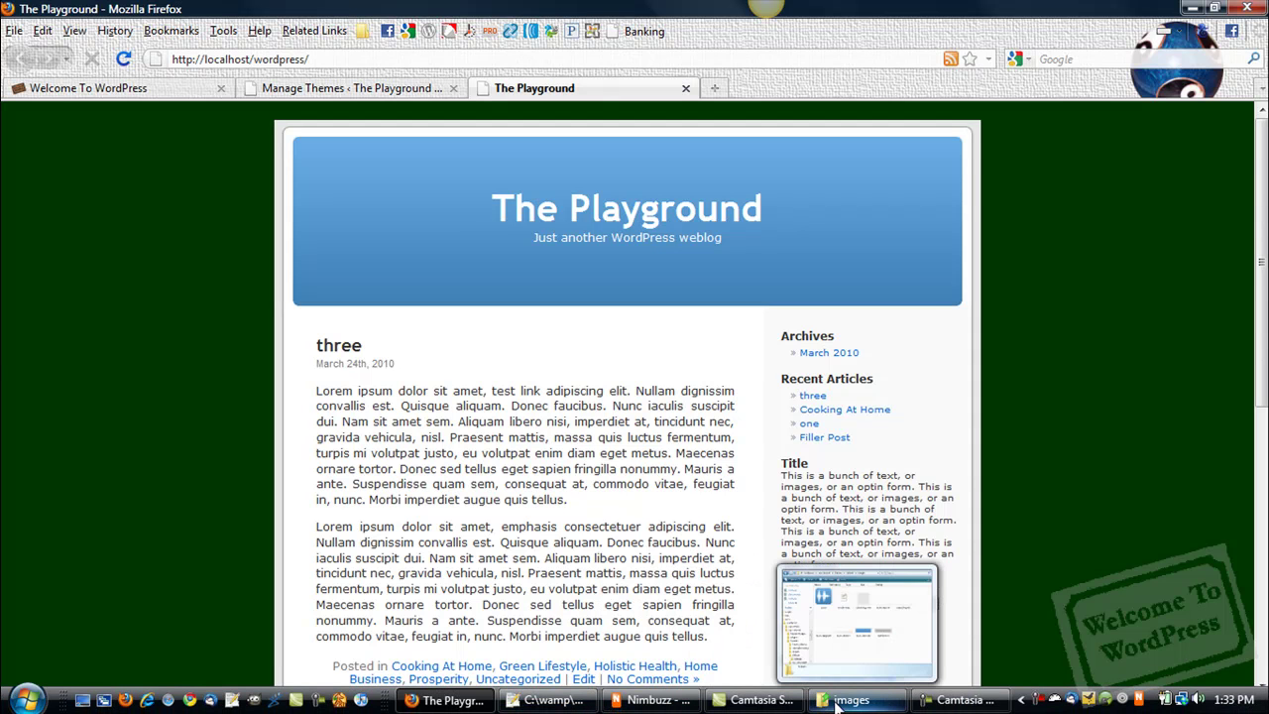
click(550, 700)
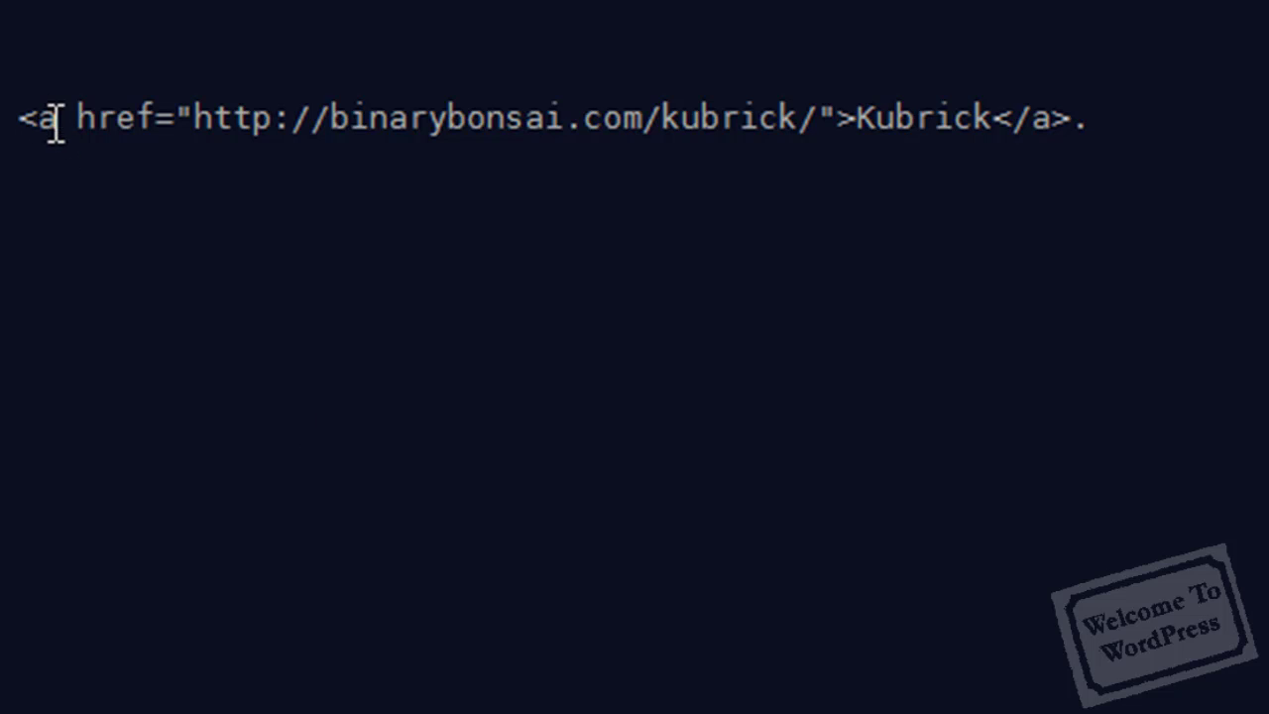
drag(192, 119, 750, 123)
click(612, 383)
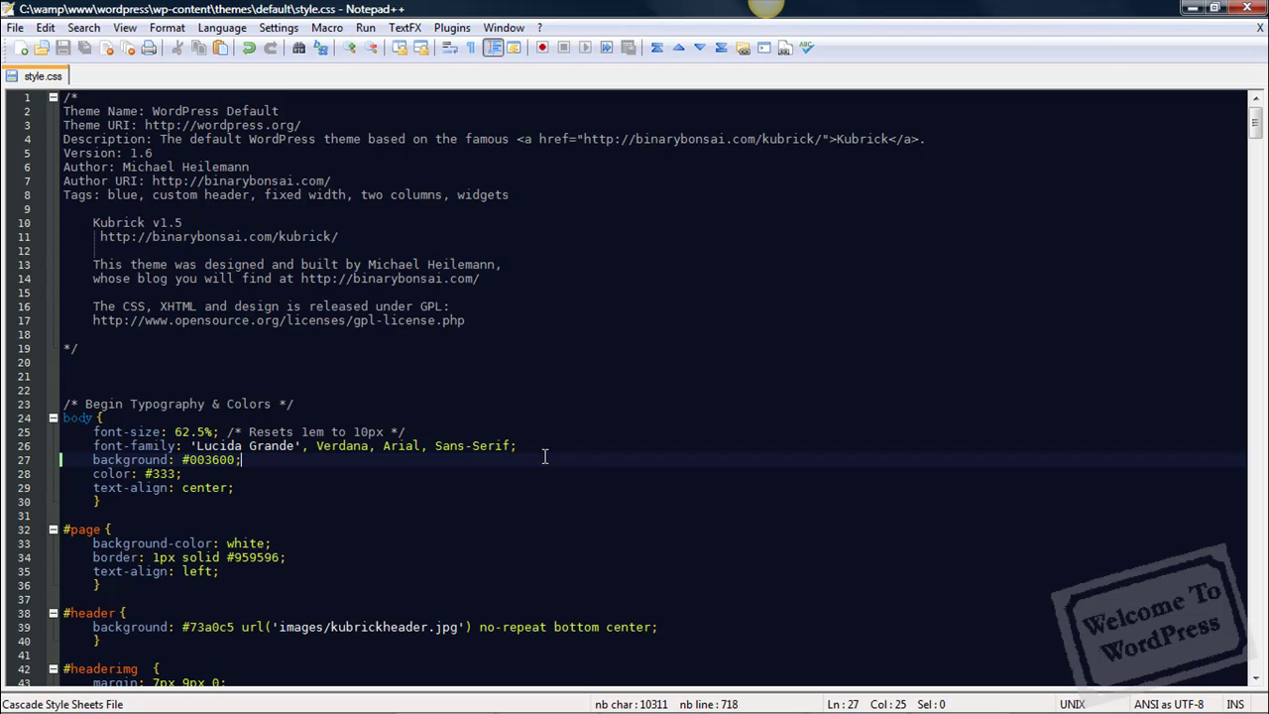
Open the default theme's images folder in Windows Explorer and copy the new background image into it
click(850, 700)
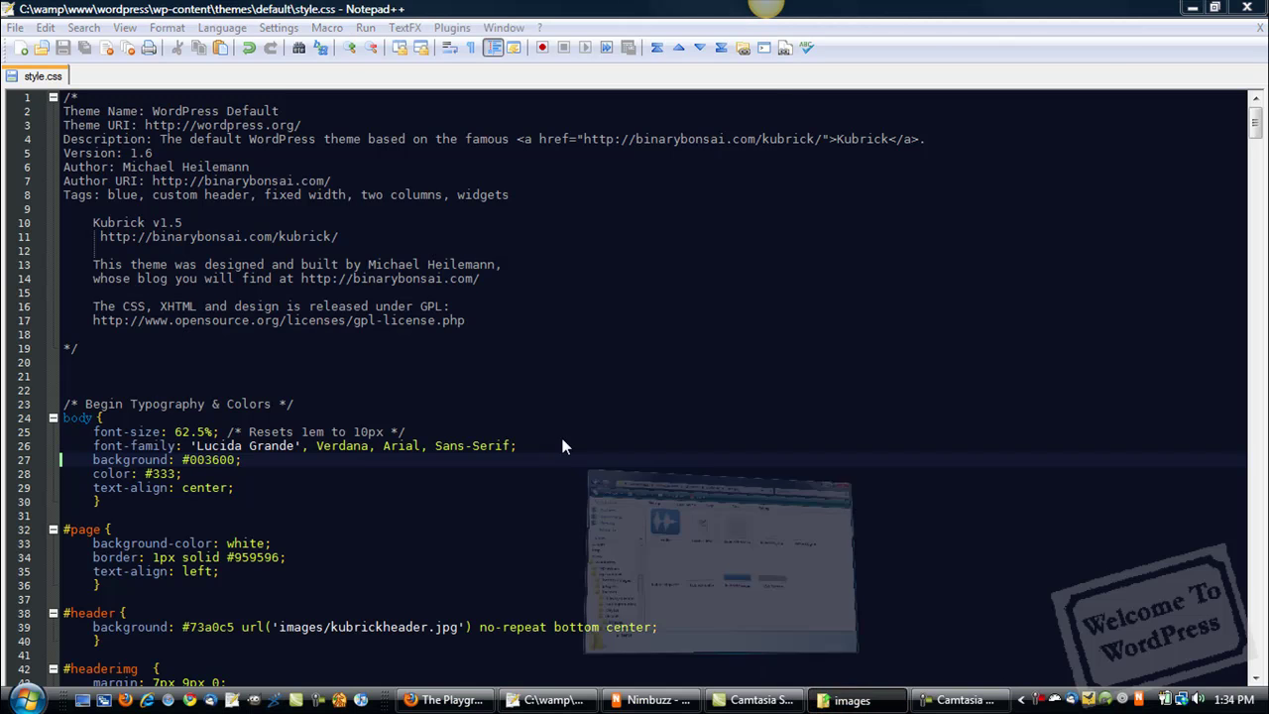
click(413, 72)
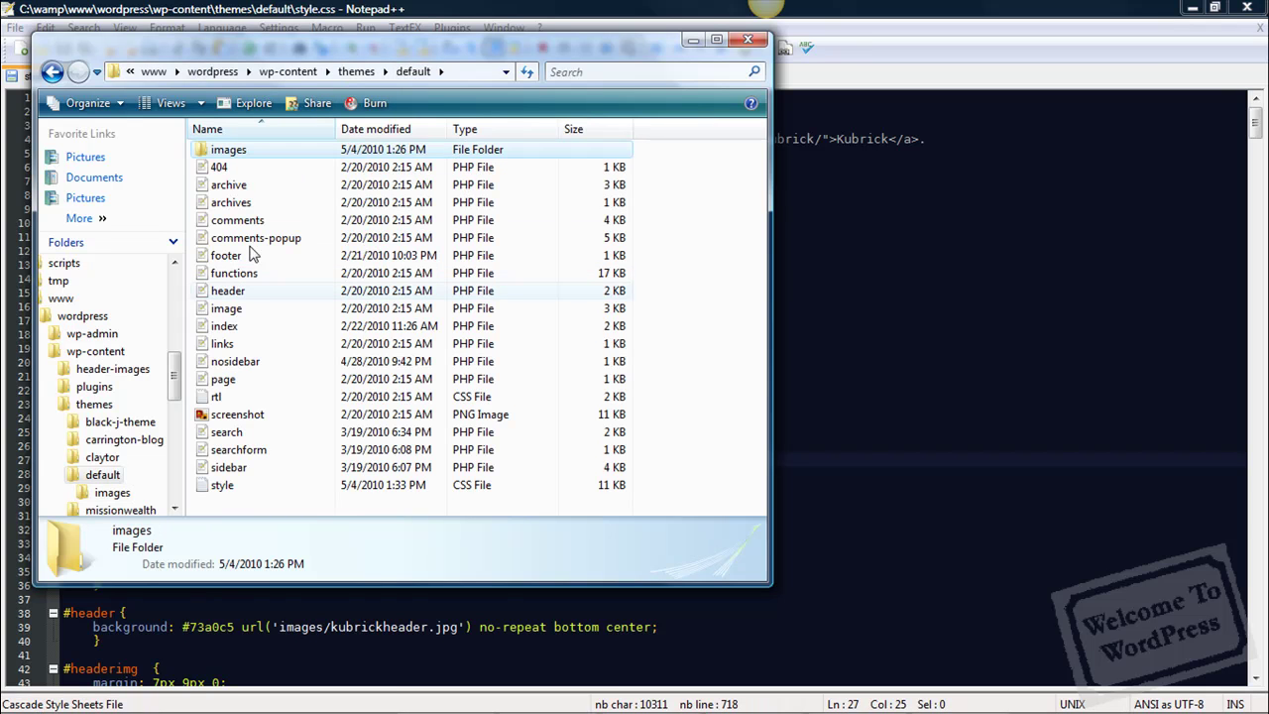
click(228, 487)
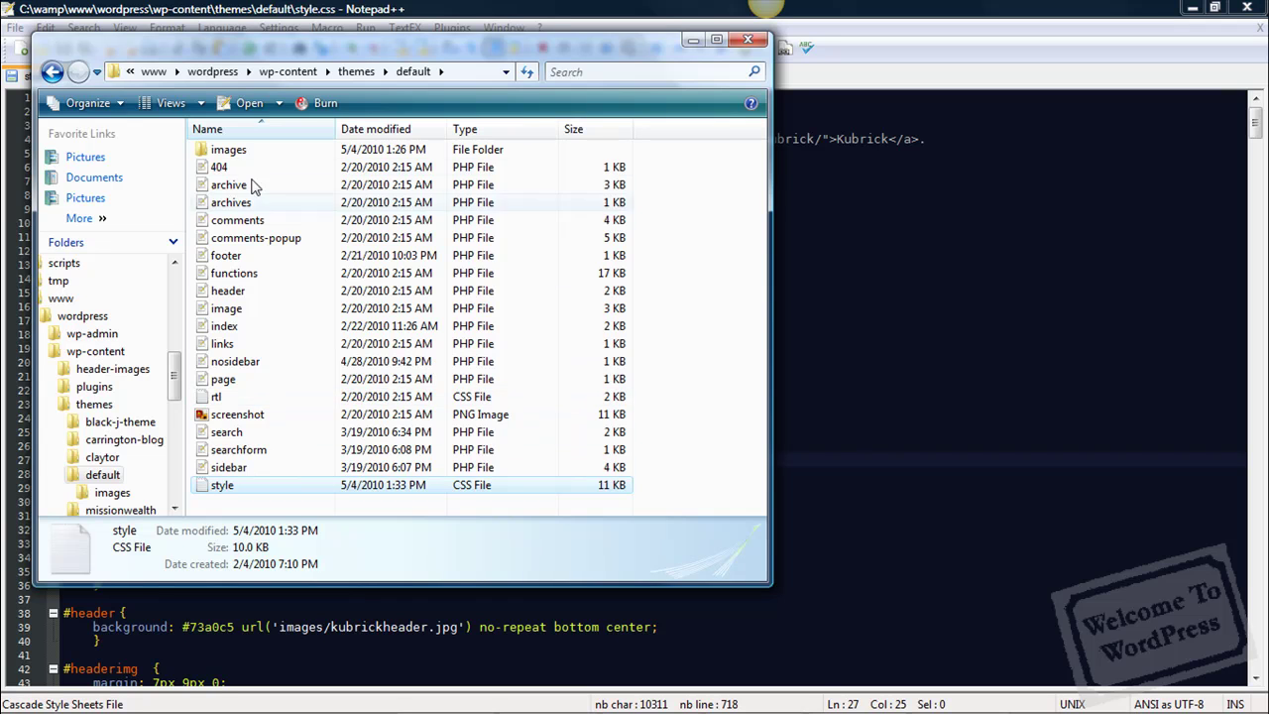
double_click(238, 149)
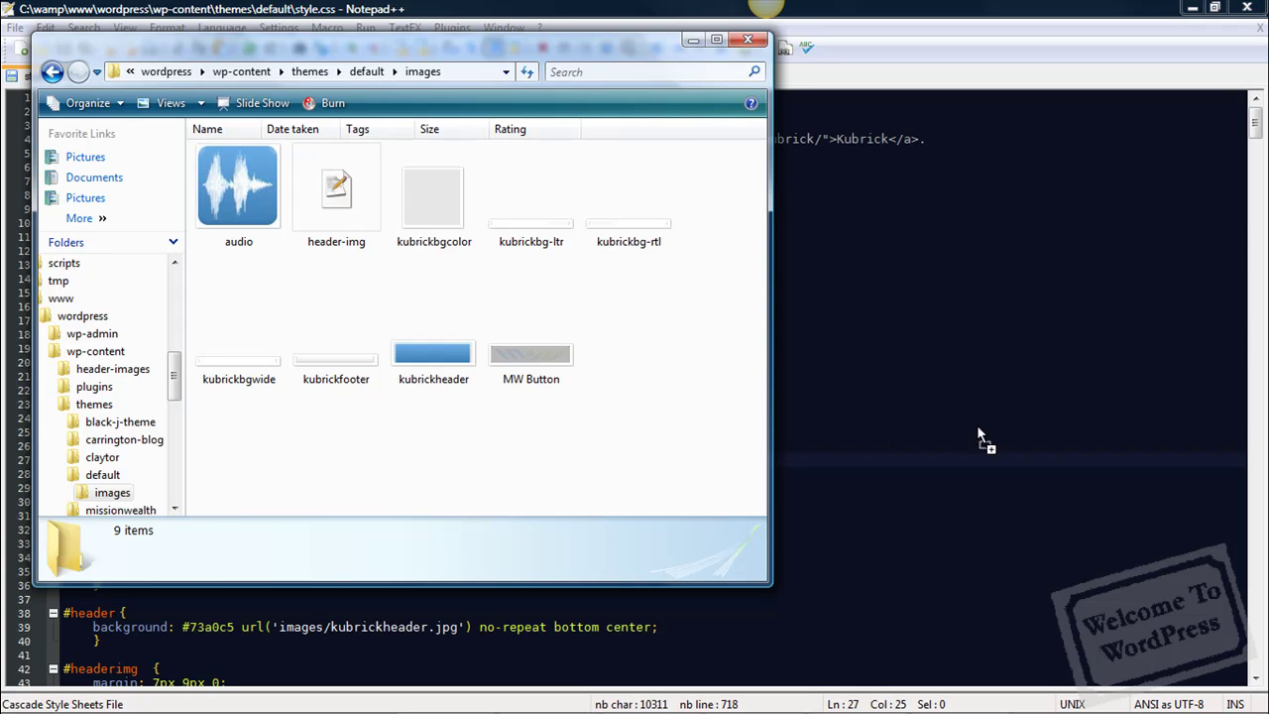
drag(976, 424, 670, 342)
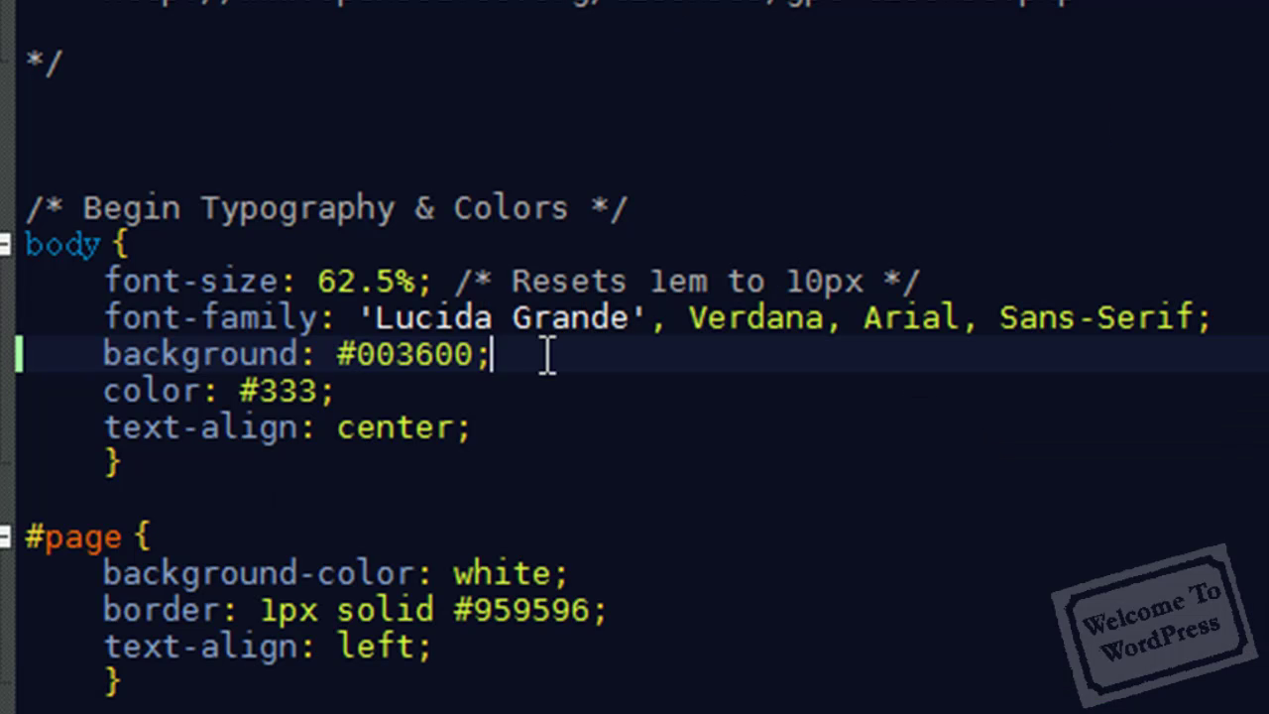
Add url('images/newback.PNG') after the colour in the body background, save the stylesheet, and reload the blog page in Firefox
key(Left)
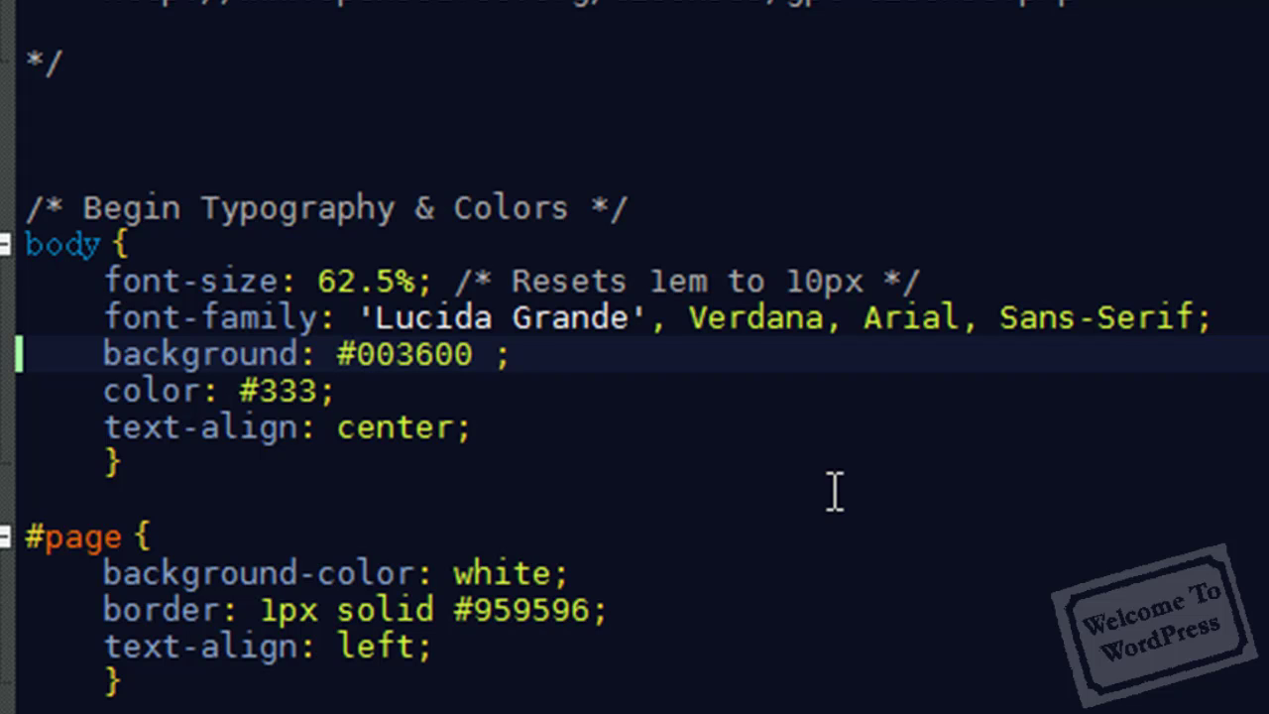
text(url)
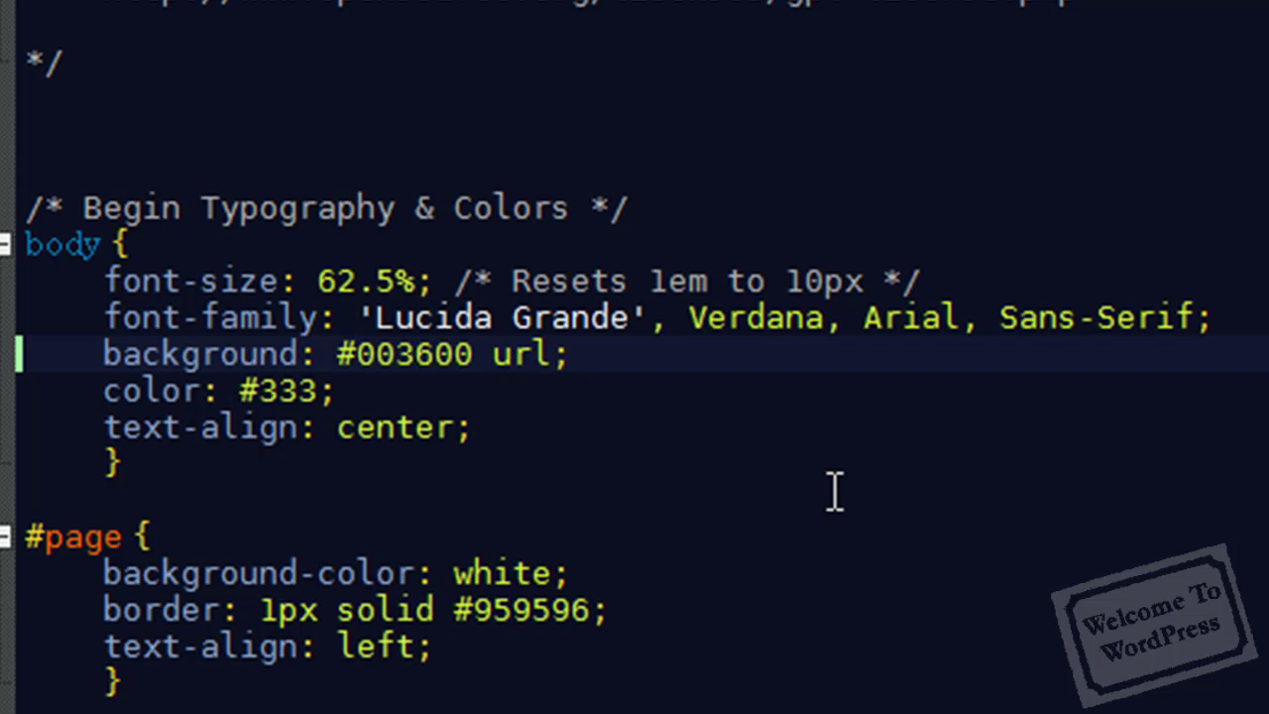
text((')
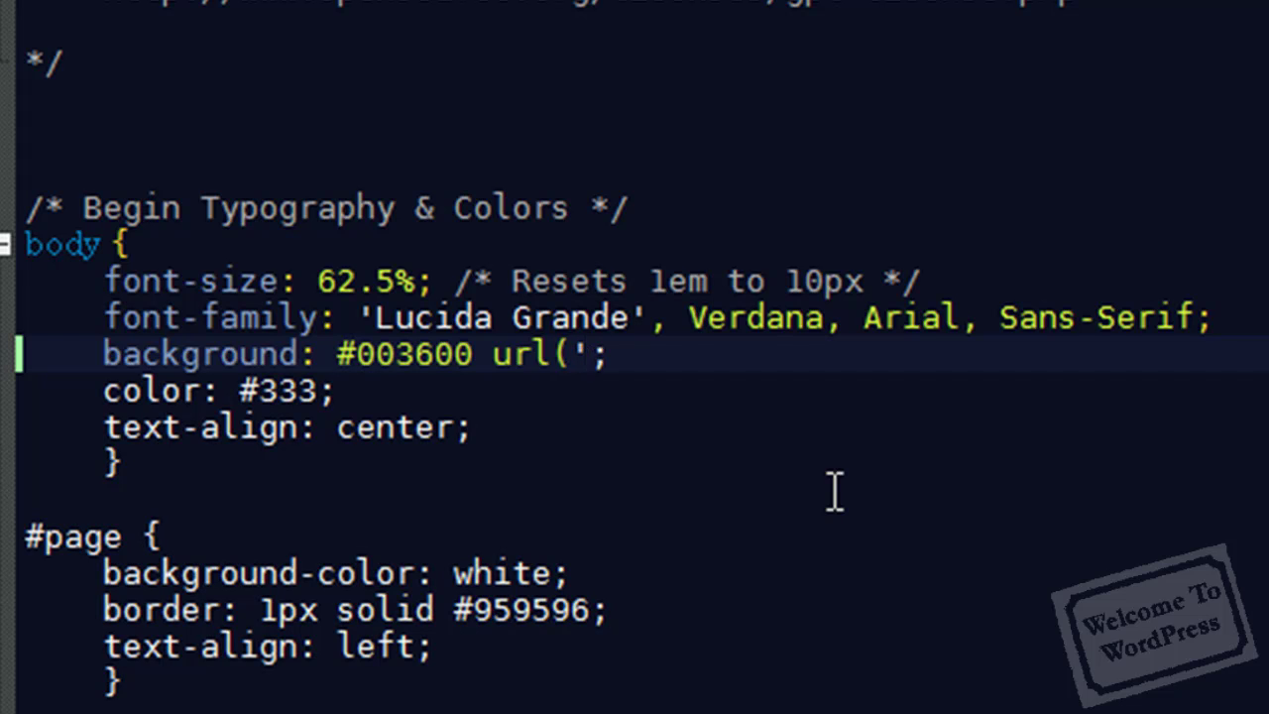
text(images/)
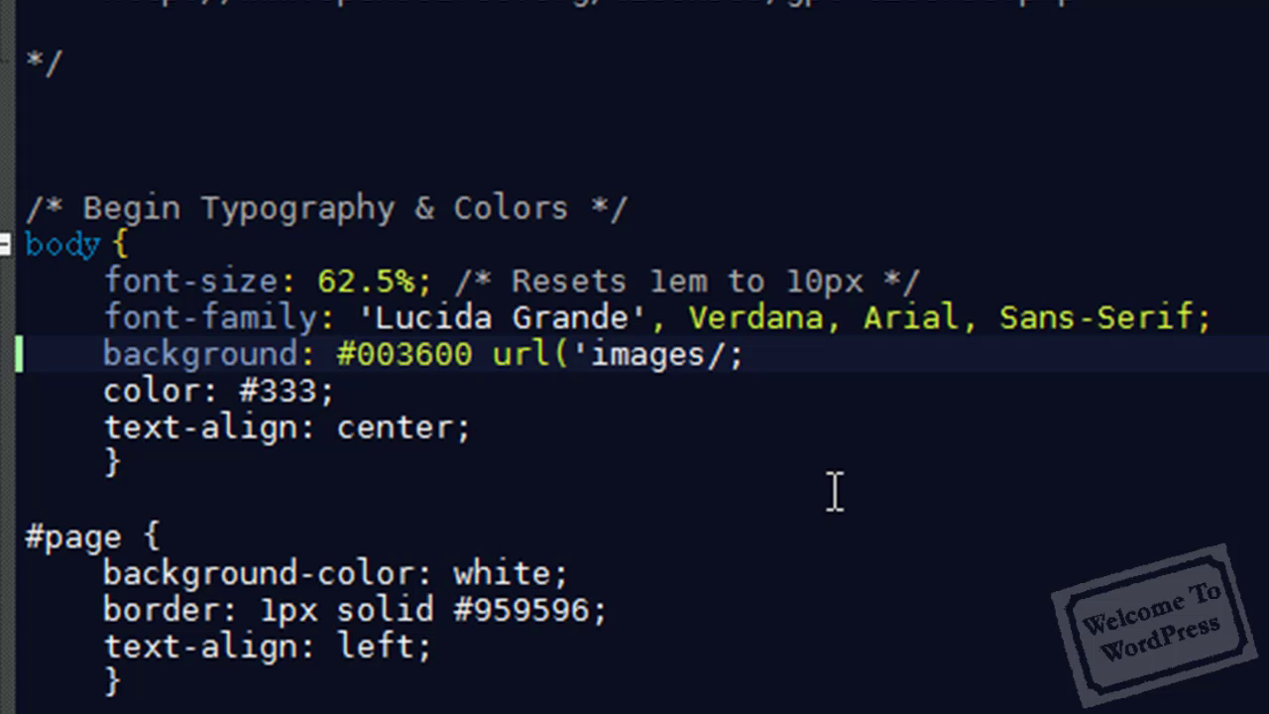
text(newback)
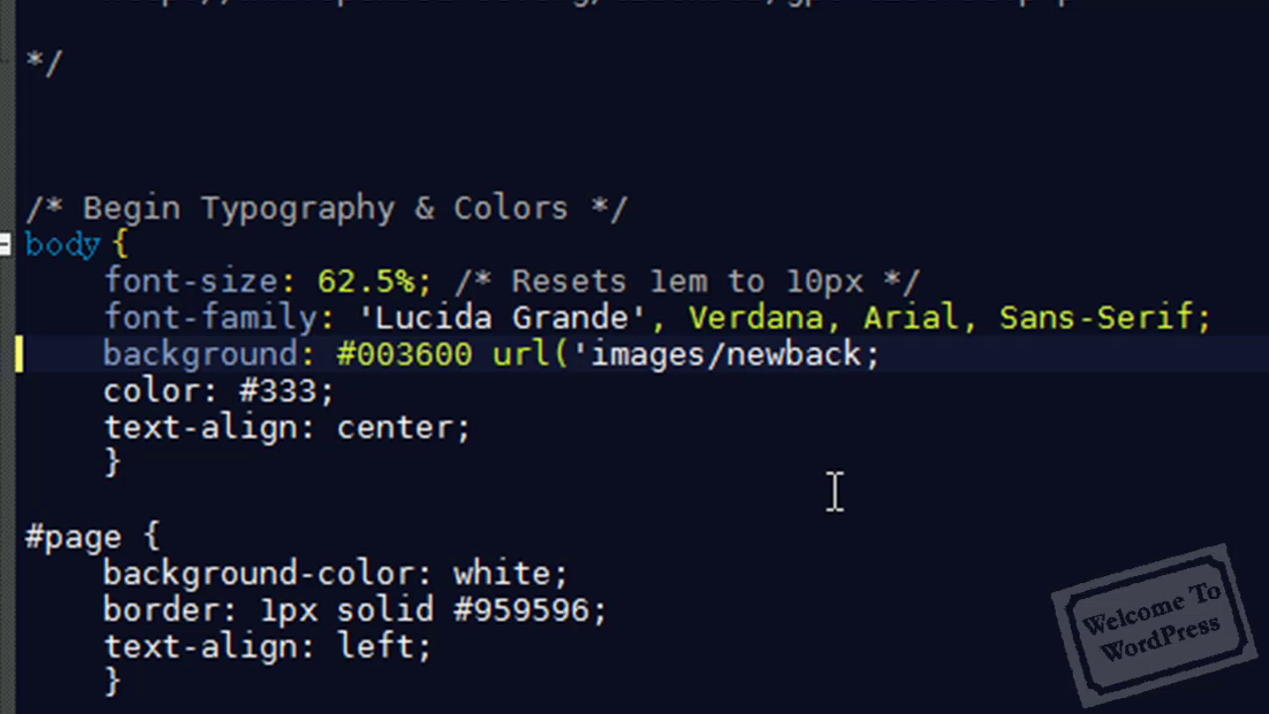
text(.PN)
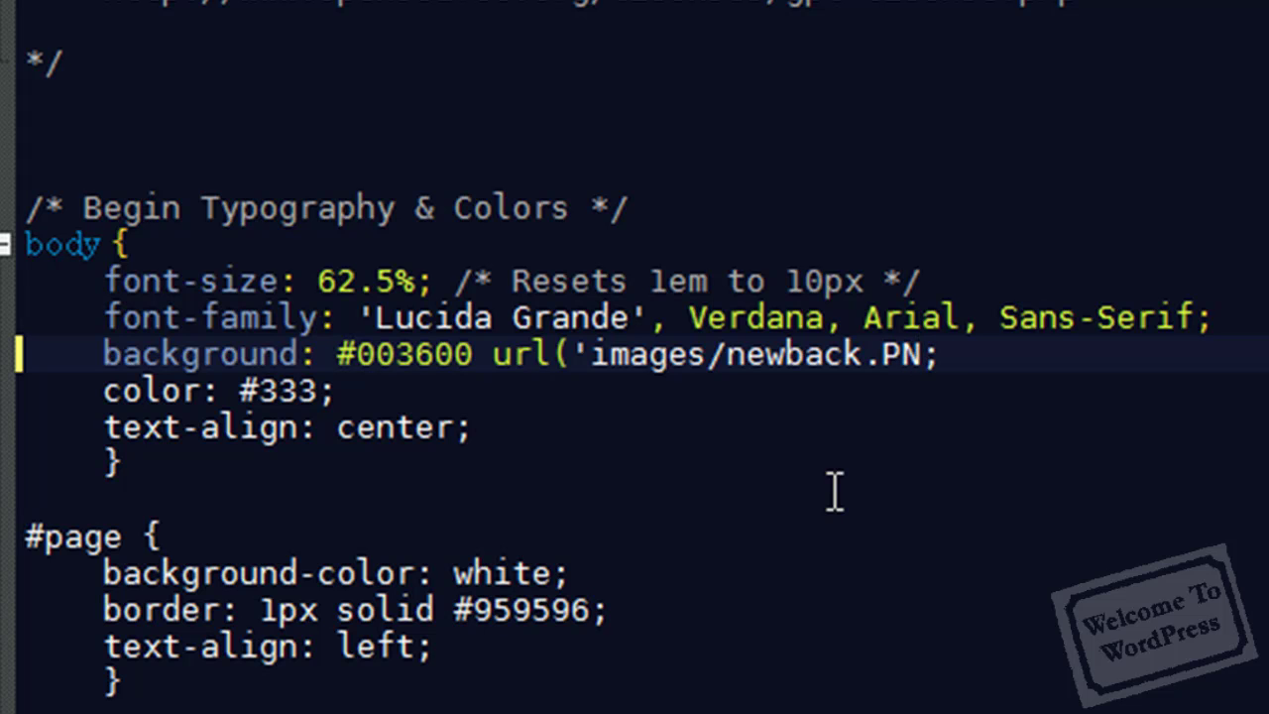
text(G')
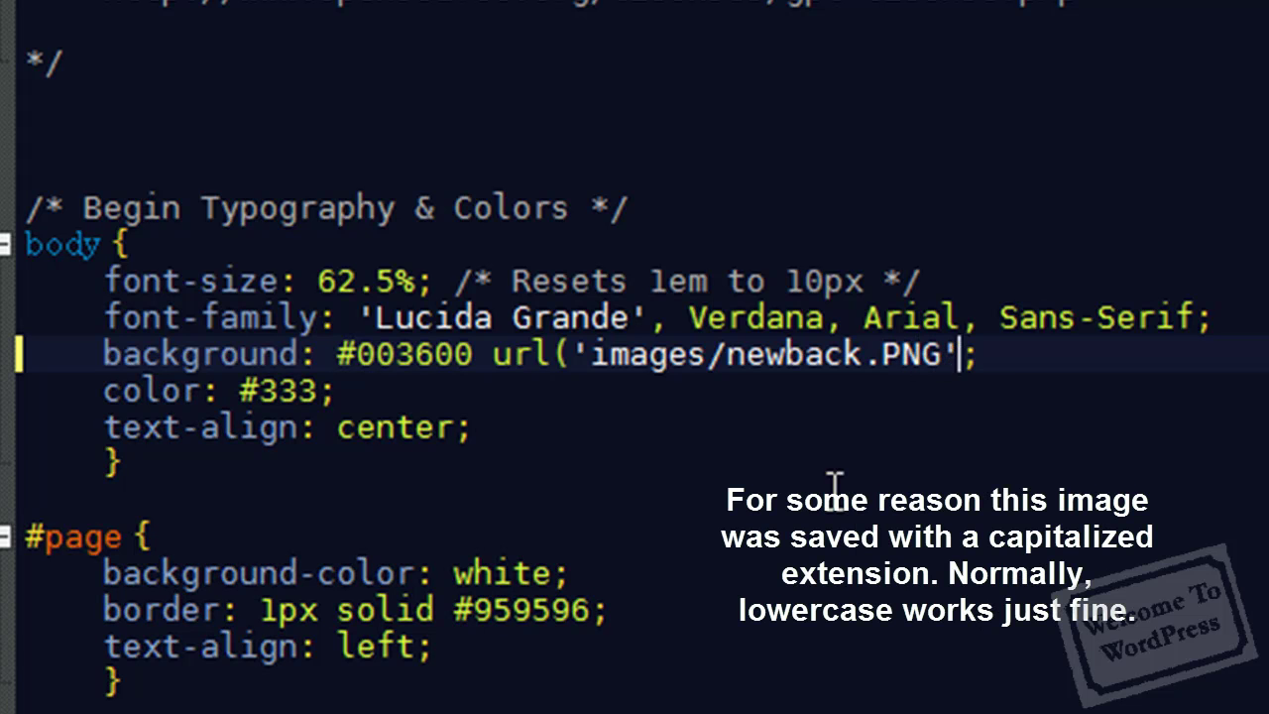
text())
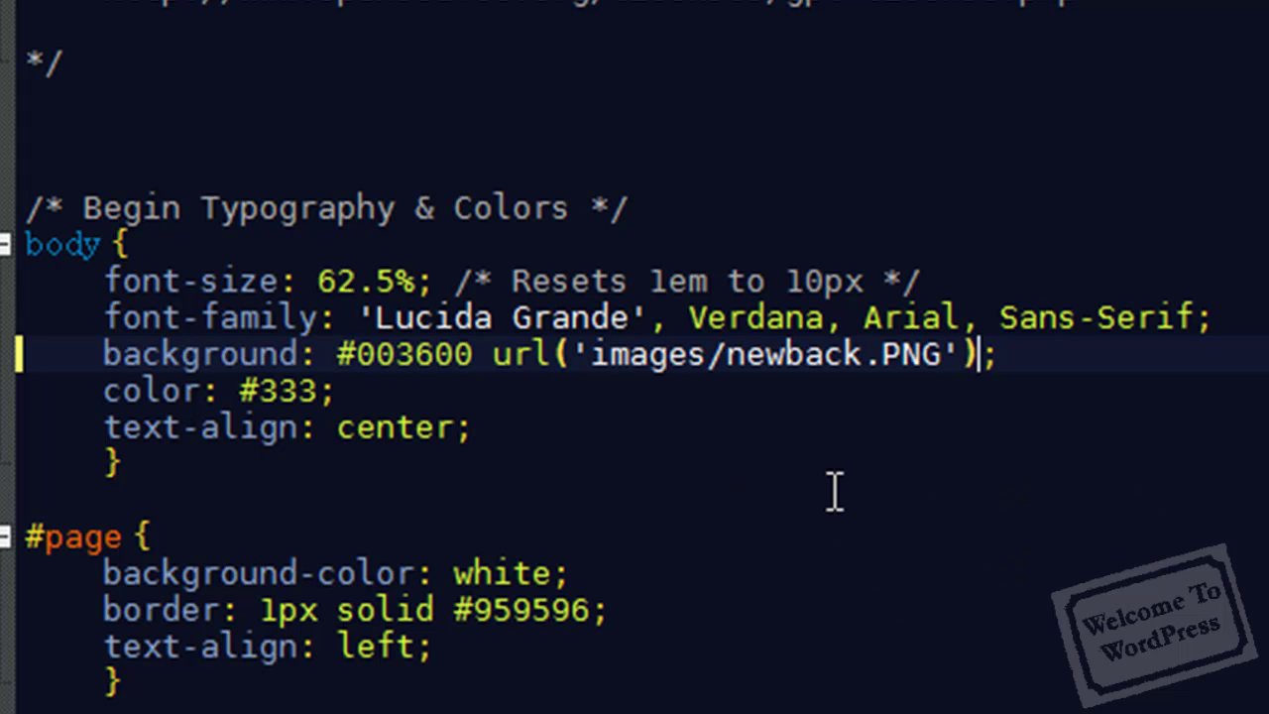
key(ctrl+s)
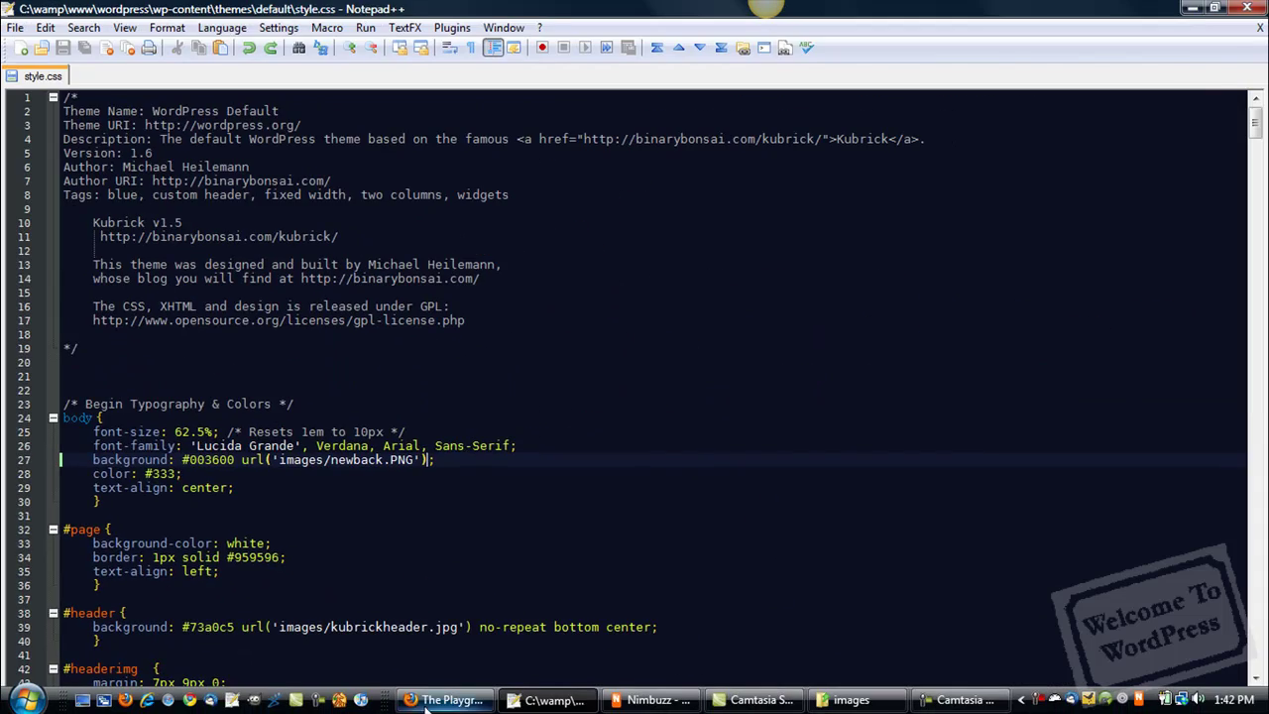
click(429, 706)
key(F5)
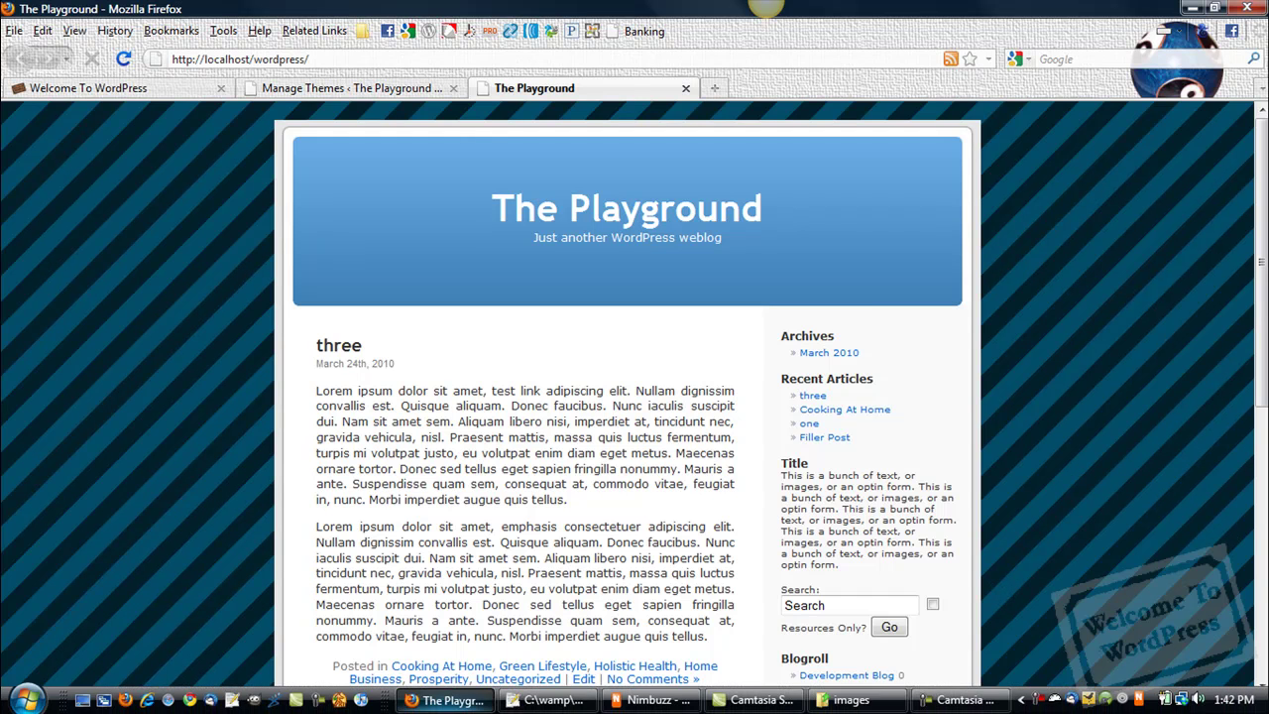
Add no-repeat after the image URL in the body background in Notepad++ and reload the blog page in Firefox
click(545, 704)
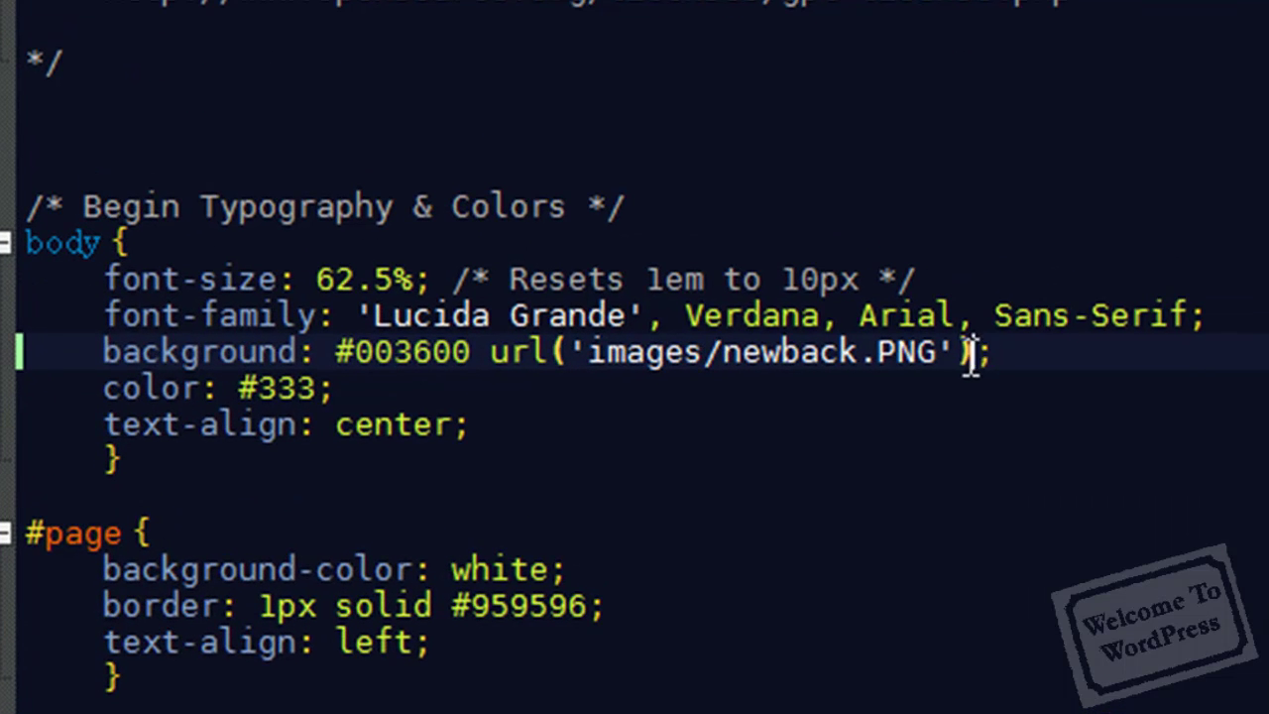
click(738, 402)
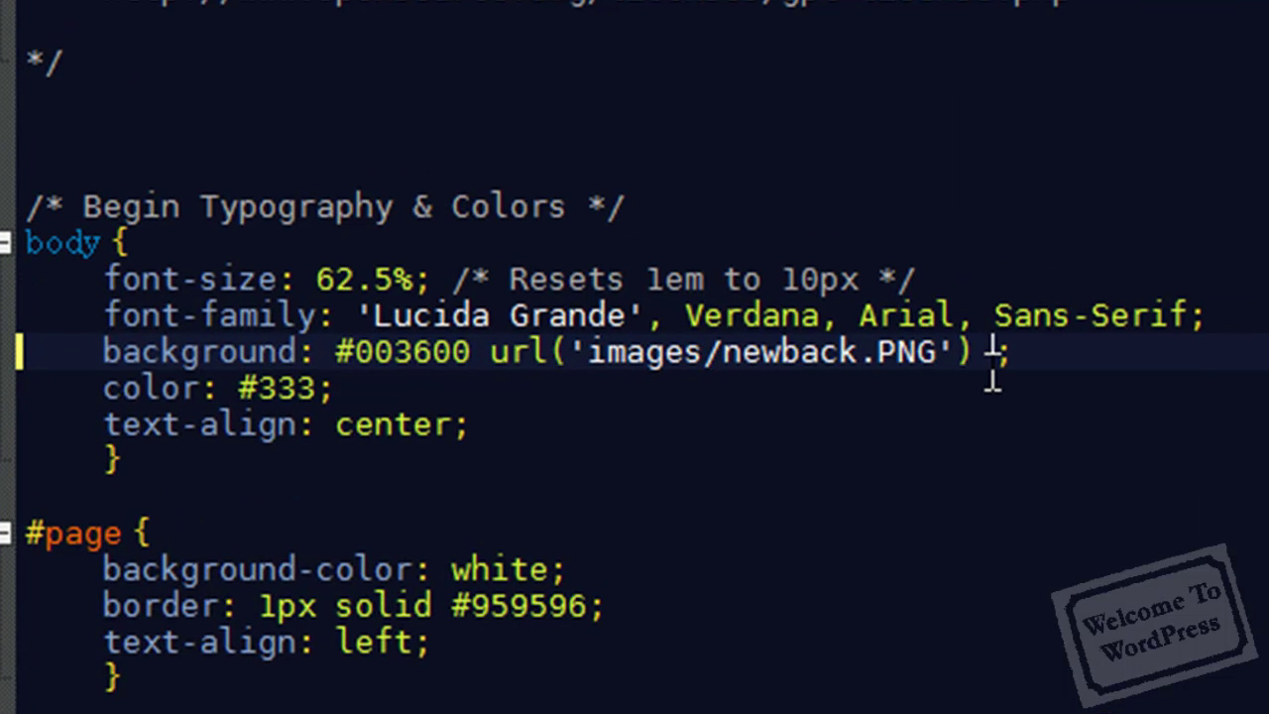
text(no-repeat)
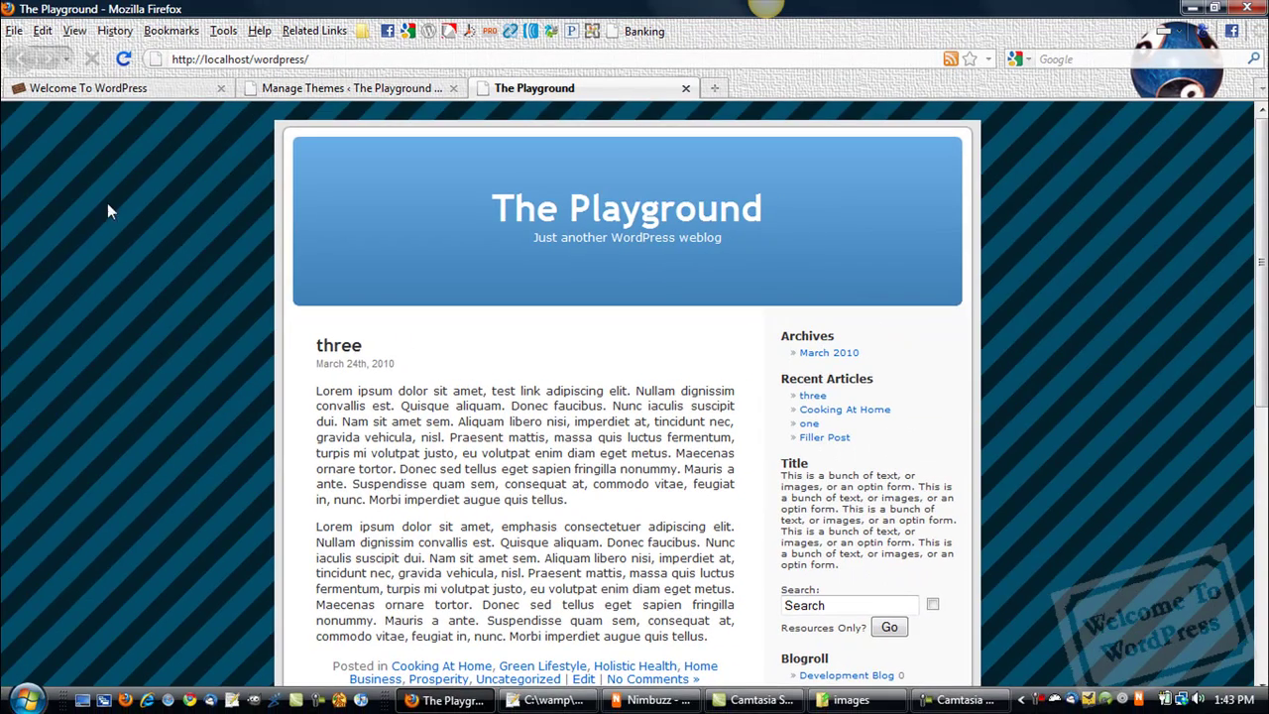
click(123, 59)
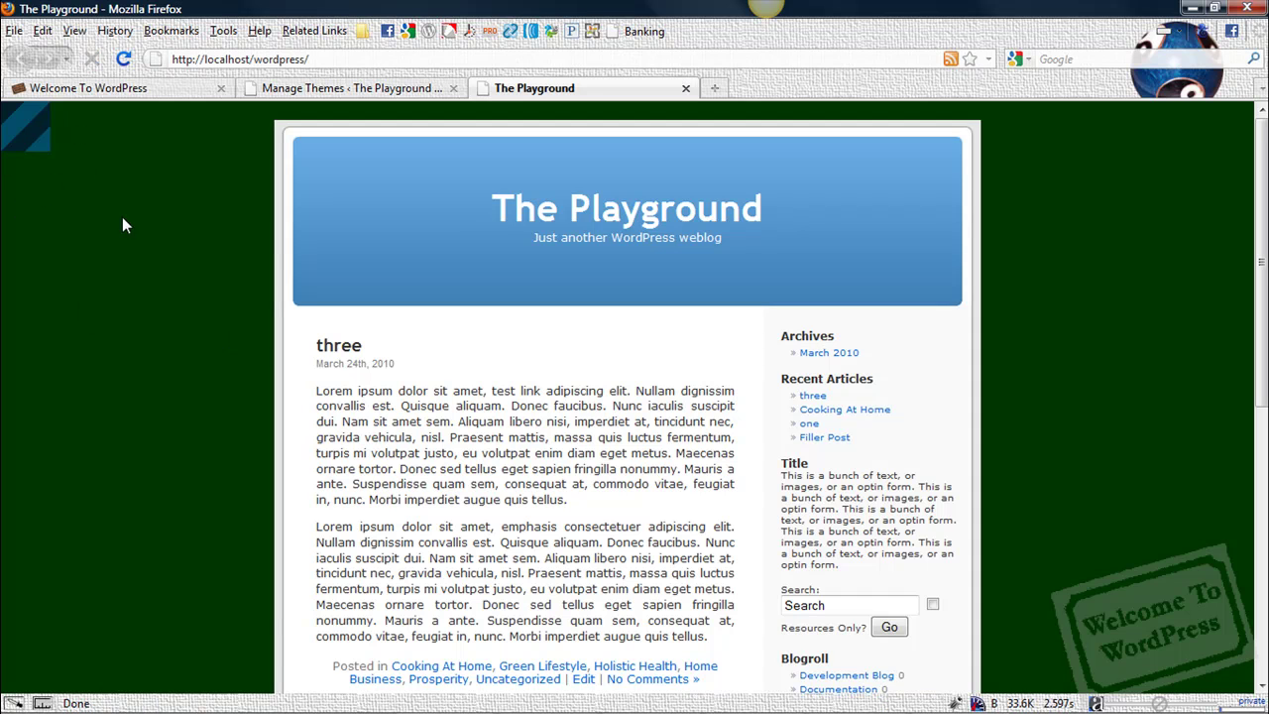
Switch to Notepad++ and replace no-repeat with repeat-x in the body rule's background declaration
mouse_move(615, 708)
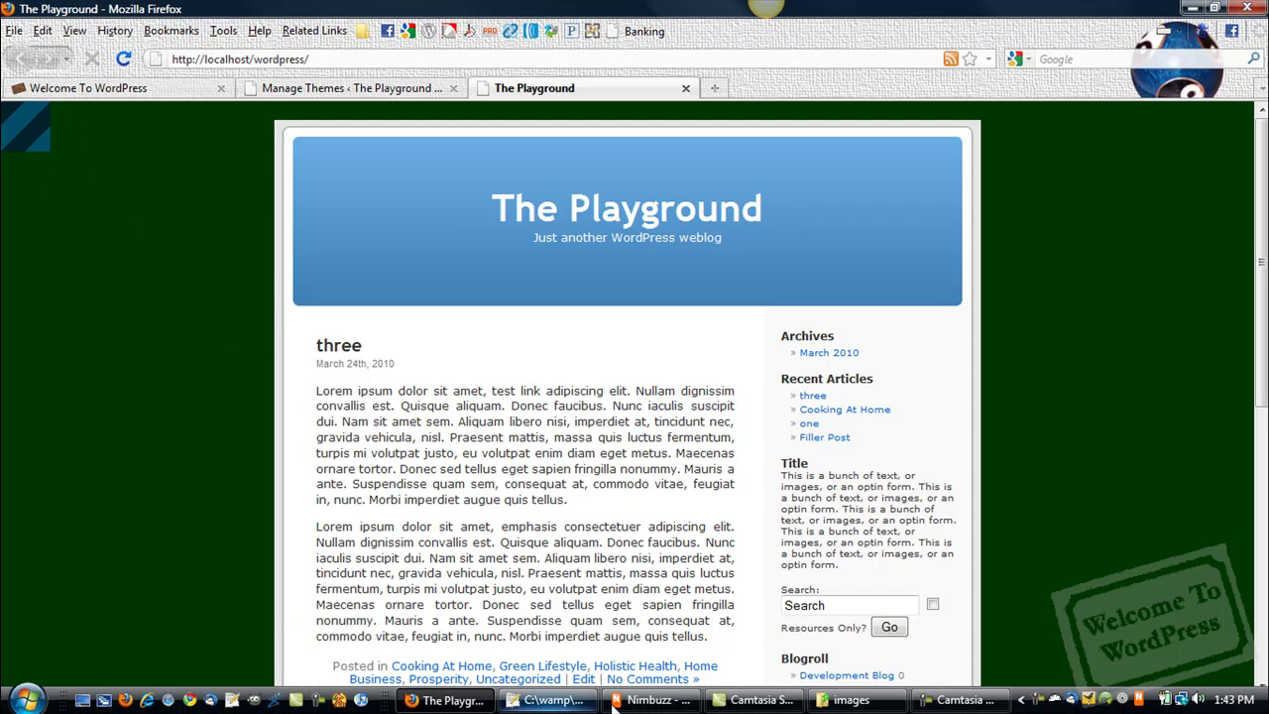
click(552, 704)
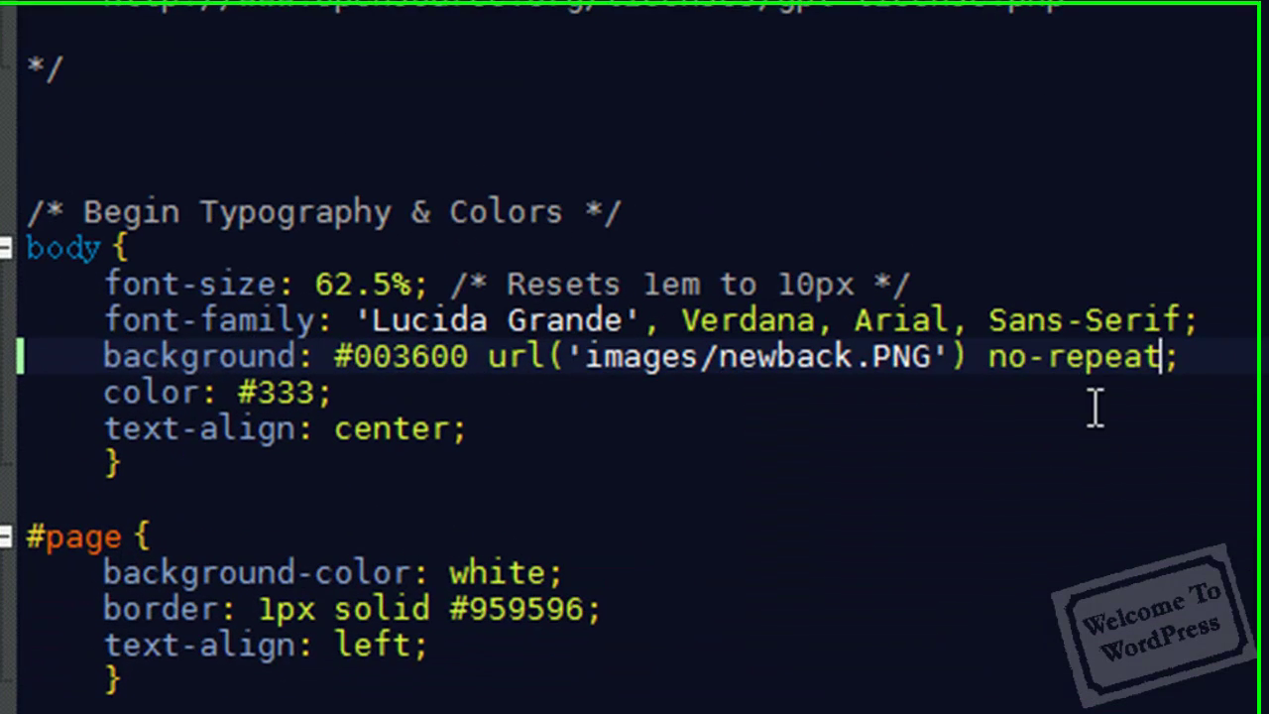
drag(1162, 357, 989, 356)
text(repeat)
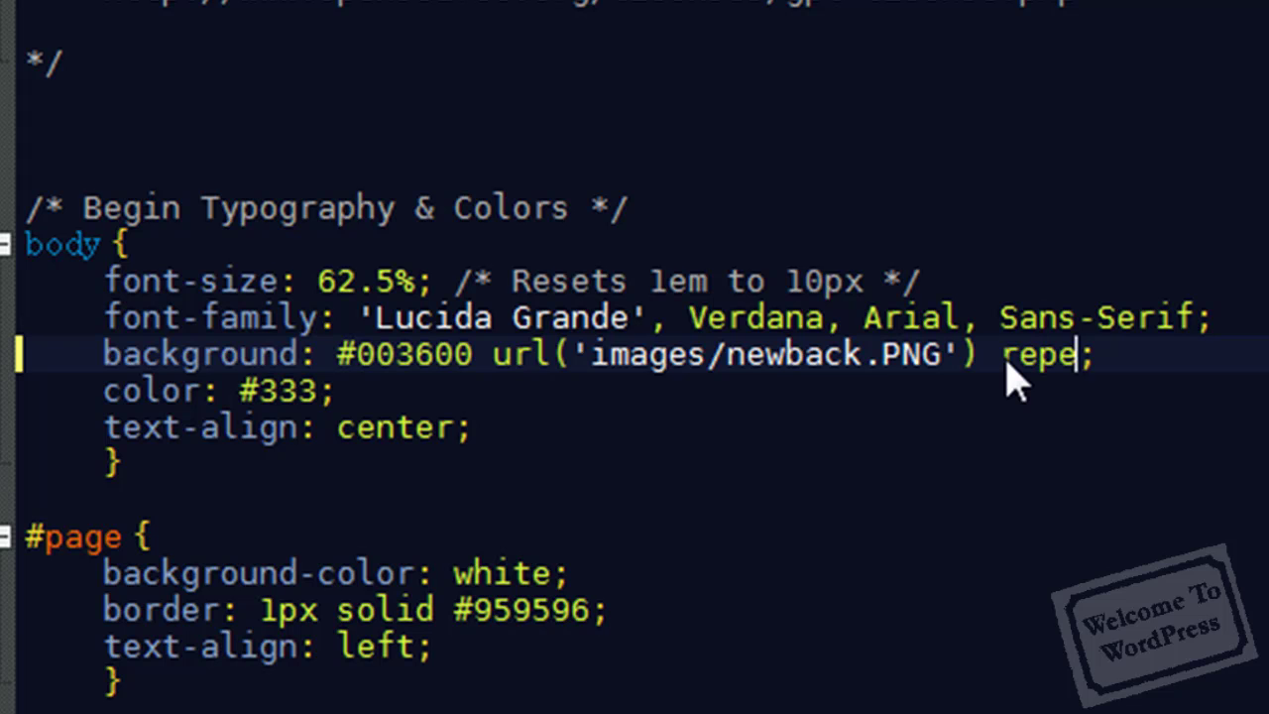
text(-x)
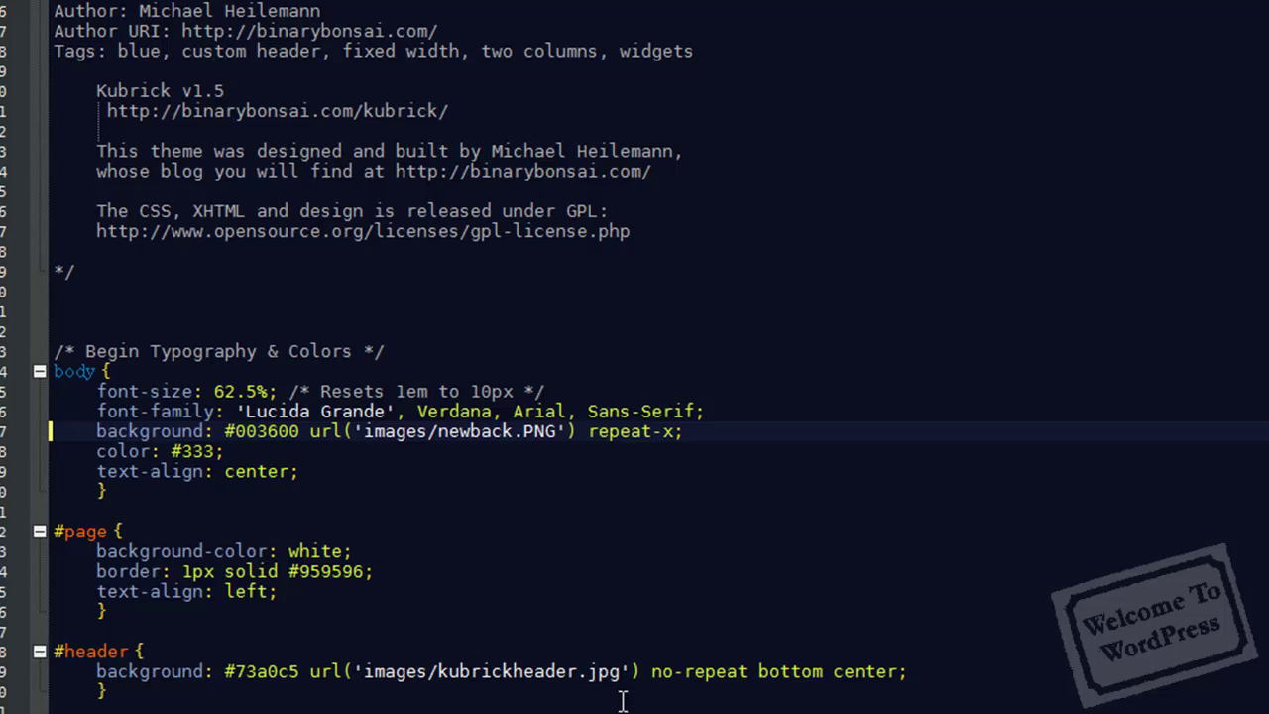
Switch to Firefox and reload the blog page to check the repeat-x background
click(446, 700)
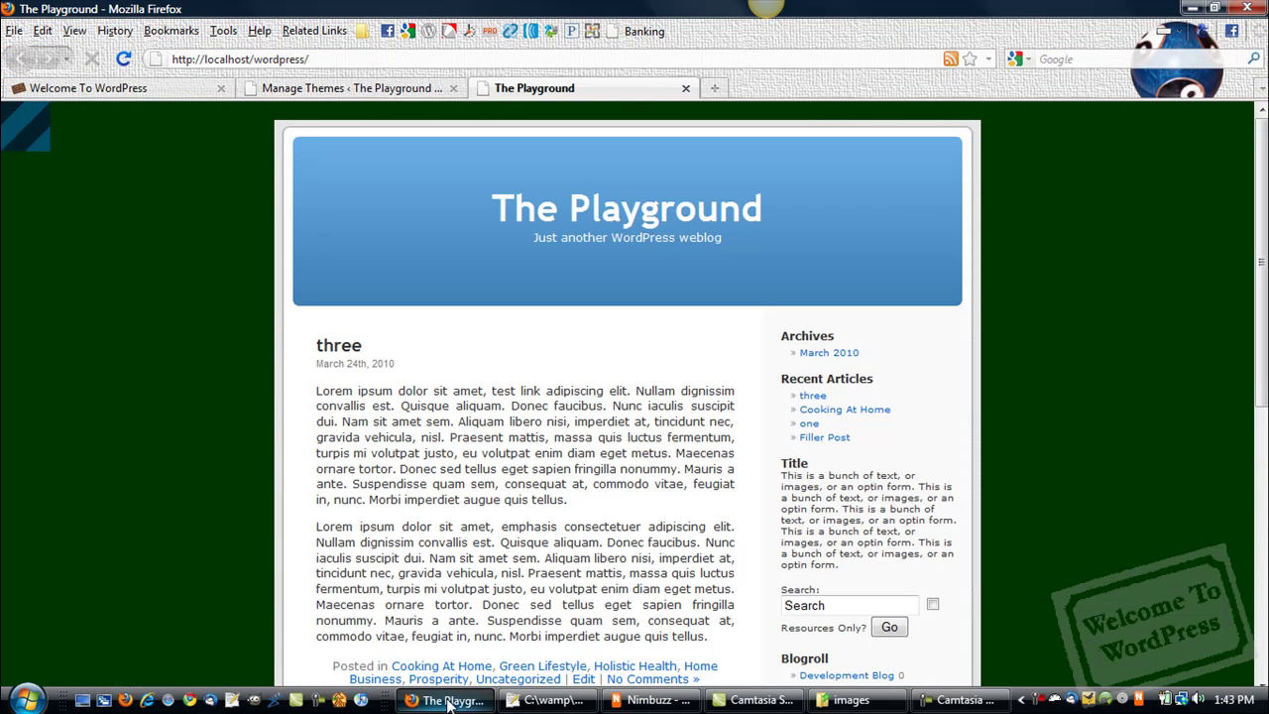
key(F5)
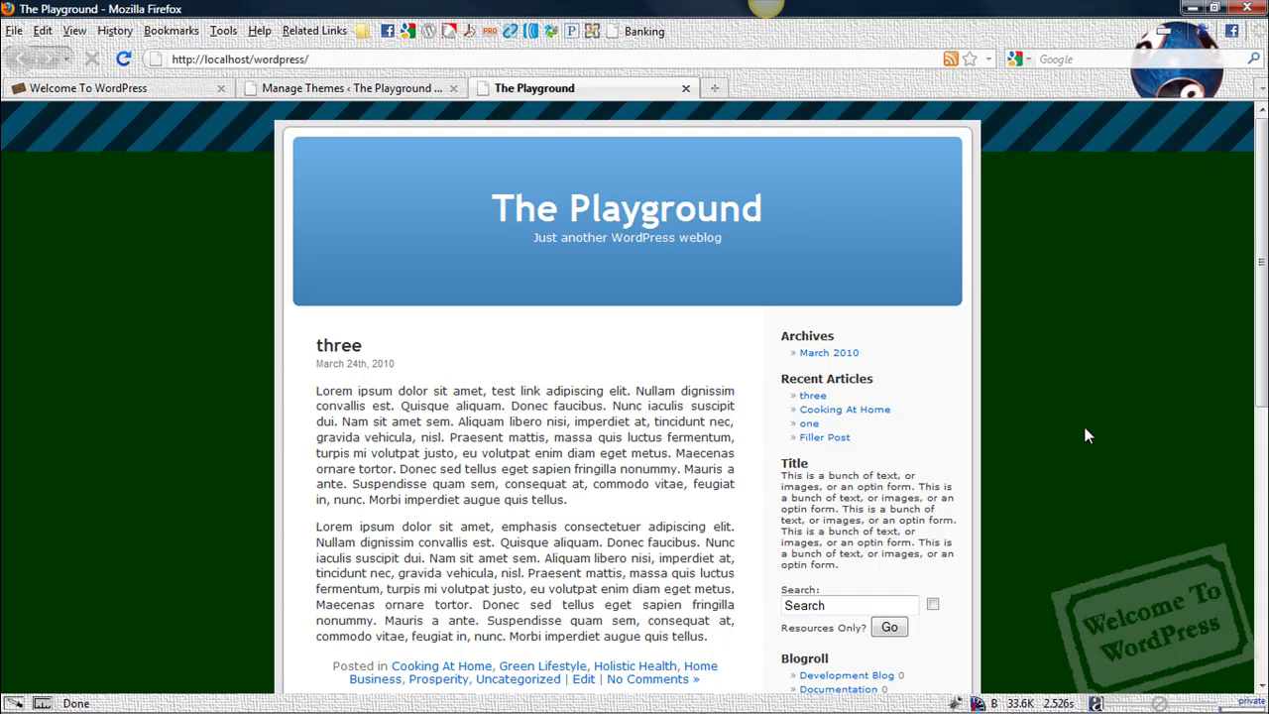
Replace repeat-x with no-repeat in the body background in Notepad++ and reload the blog page in Firefox
click(644, 709)
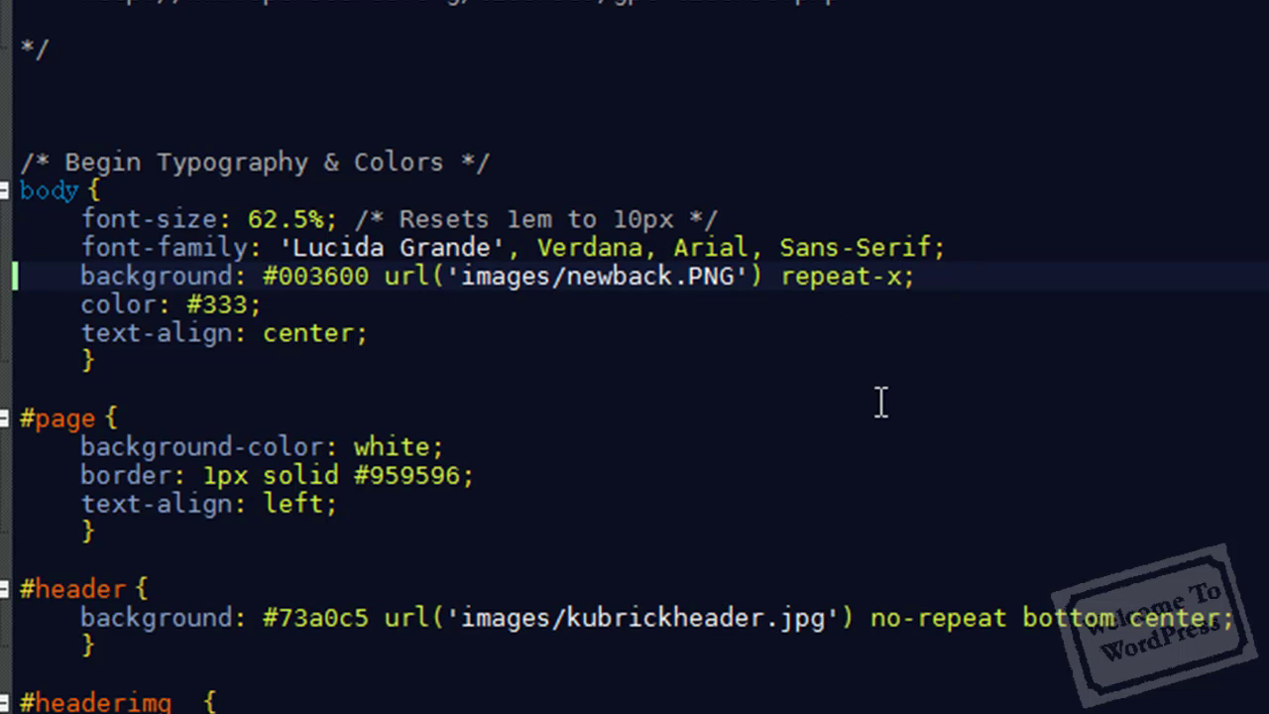
key(BackSpace)
key(BackSpace)
key(BackSpace)
key(BackSpace)
key(BackSpace)
key(BackSpace)
key(BackSpace)
key(BackSpace)
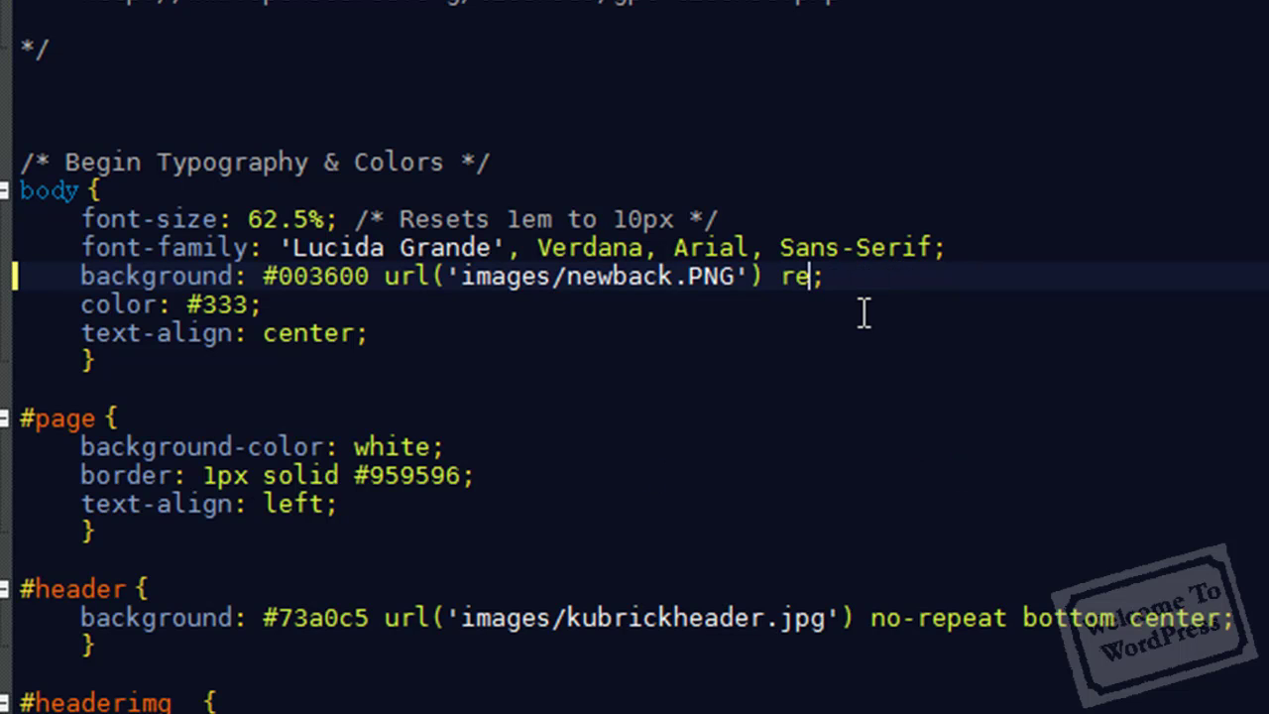
text(no-repeat)
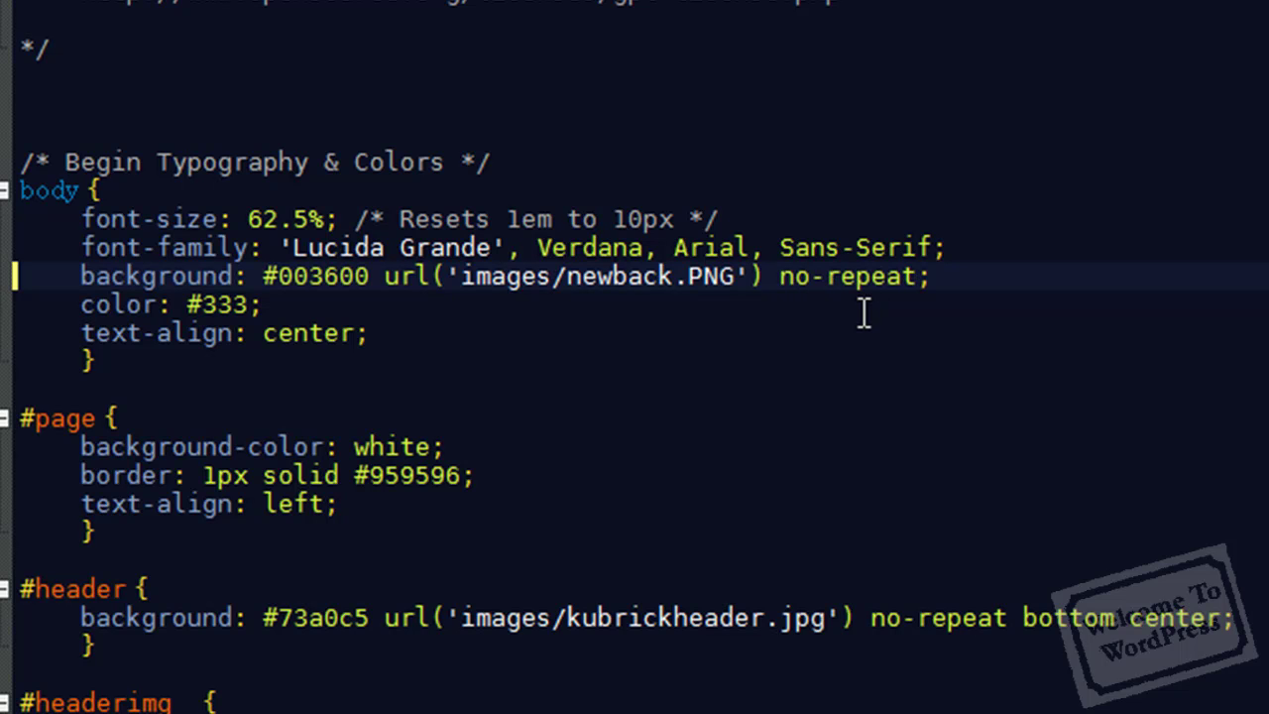
click(452, 700)
key(F5)
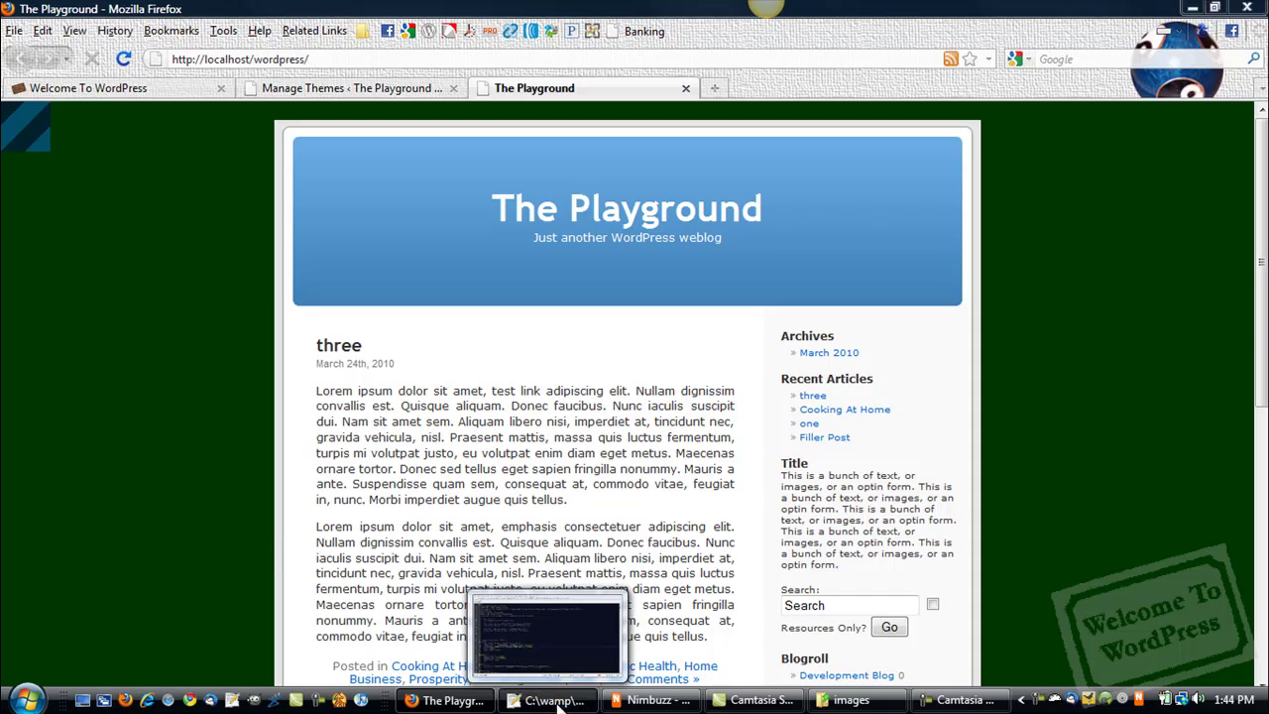
Add top center after no-repeat in the body background in Notepad++ and reload the blog page in Firefox
click(548, 700)
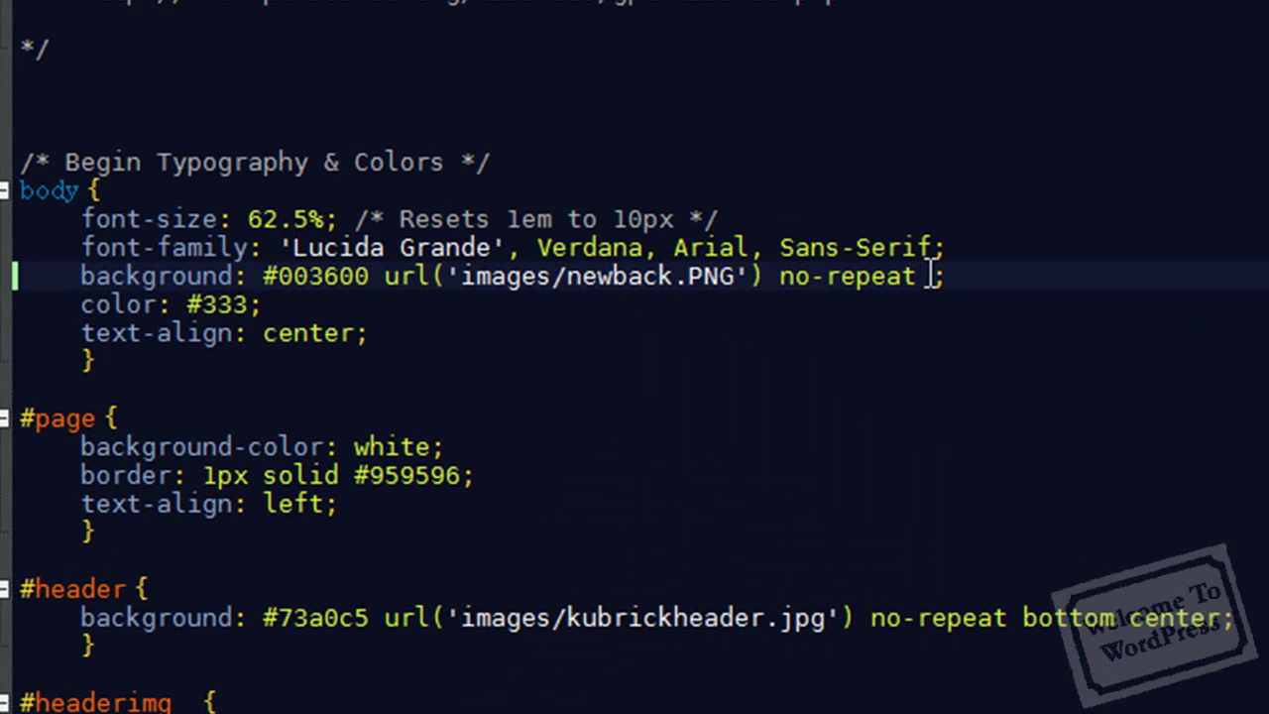
text(top center)
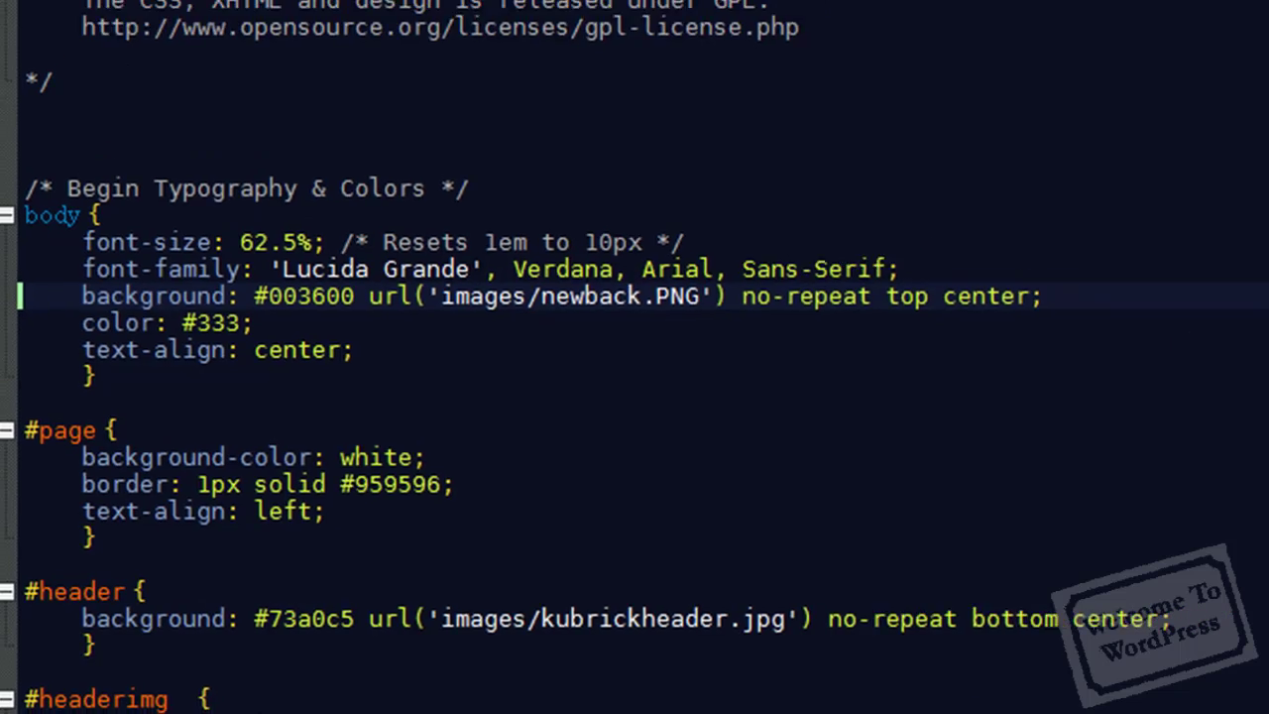
key(alt+Tab)
key(F5)
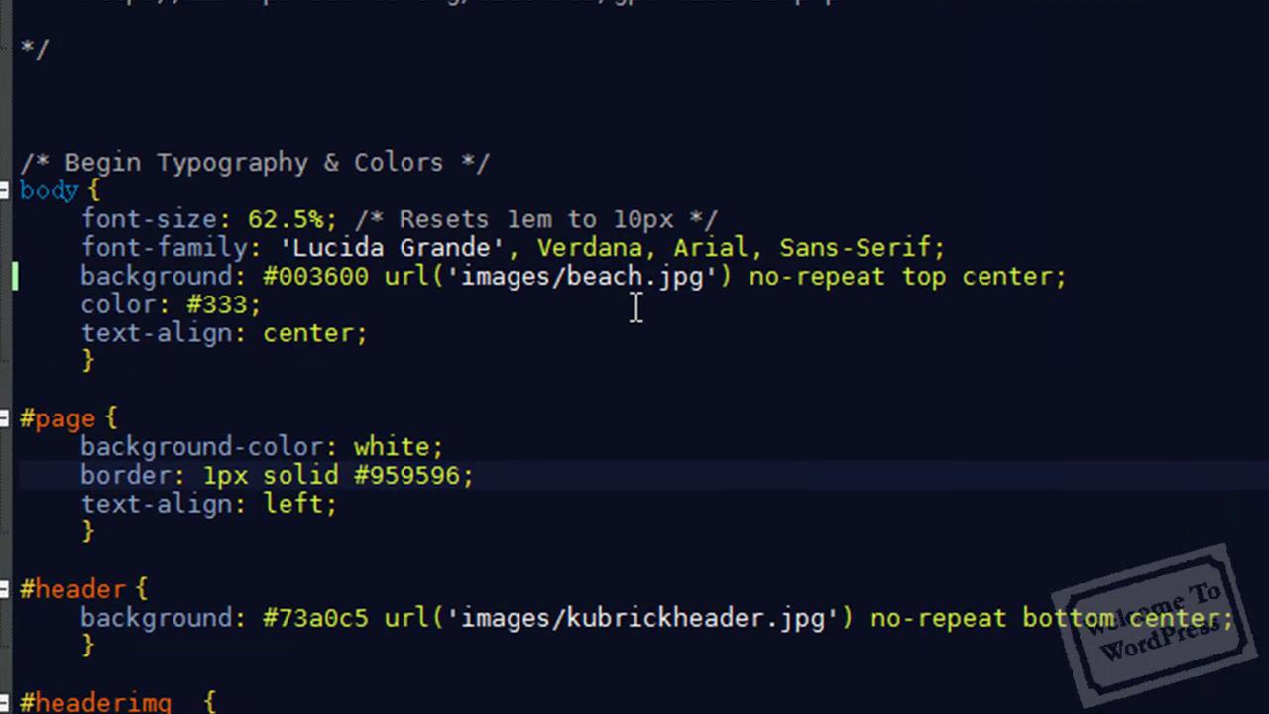
drag(566, 276, 706, 279)
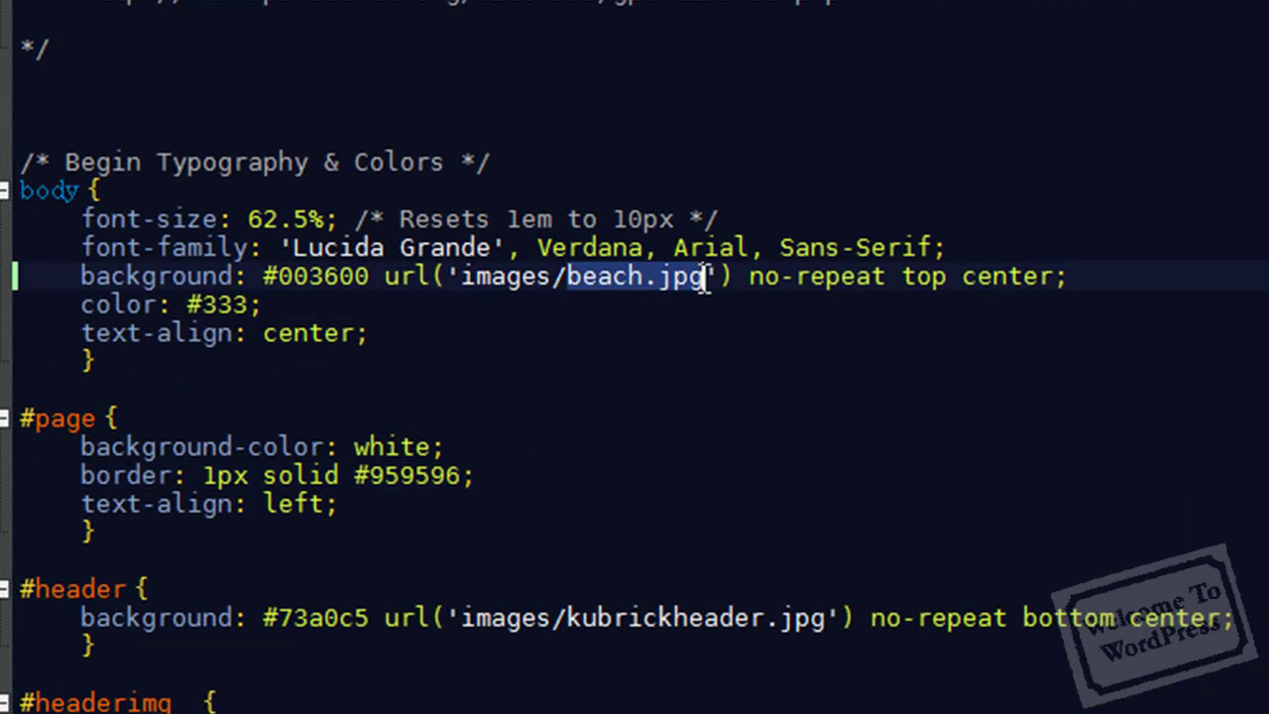
click(635, 311)
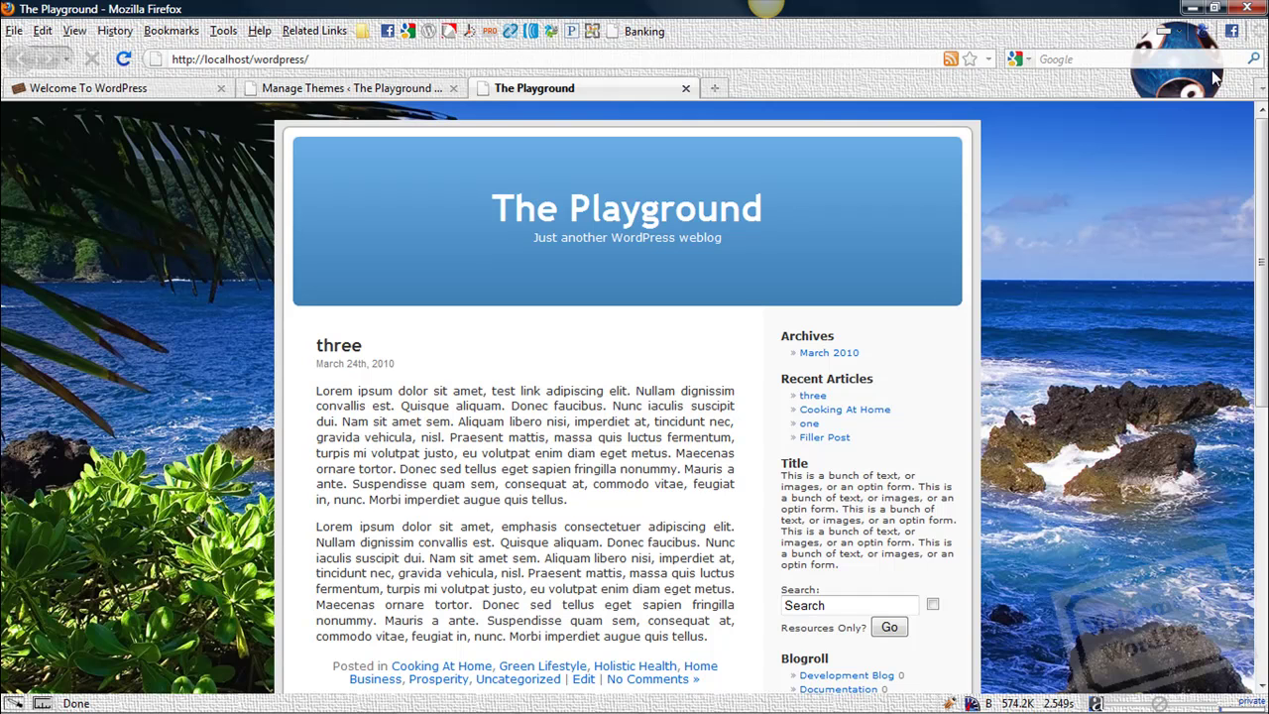
Restore the Firefox window and make it narrower and wider to examine how the centered beach background shifts
click(1213, 8)
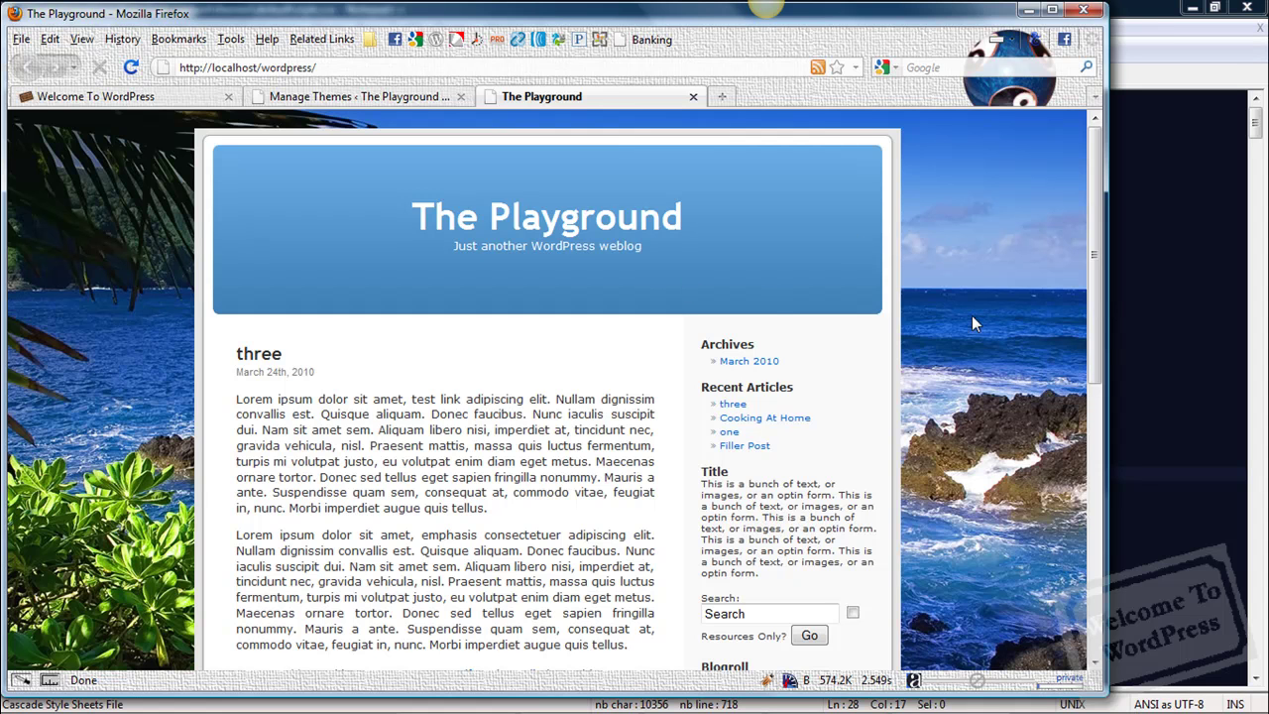
drag(1106, 318, 1028, 286)
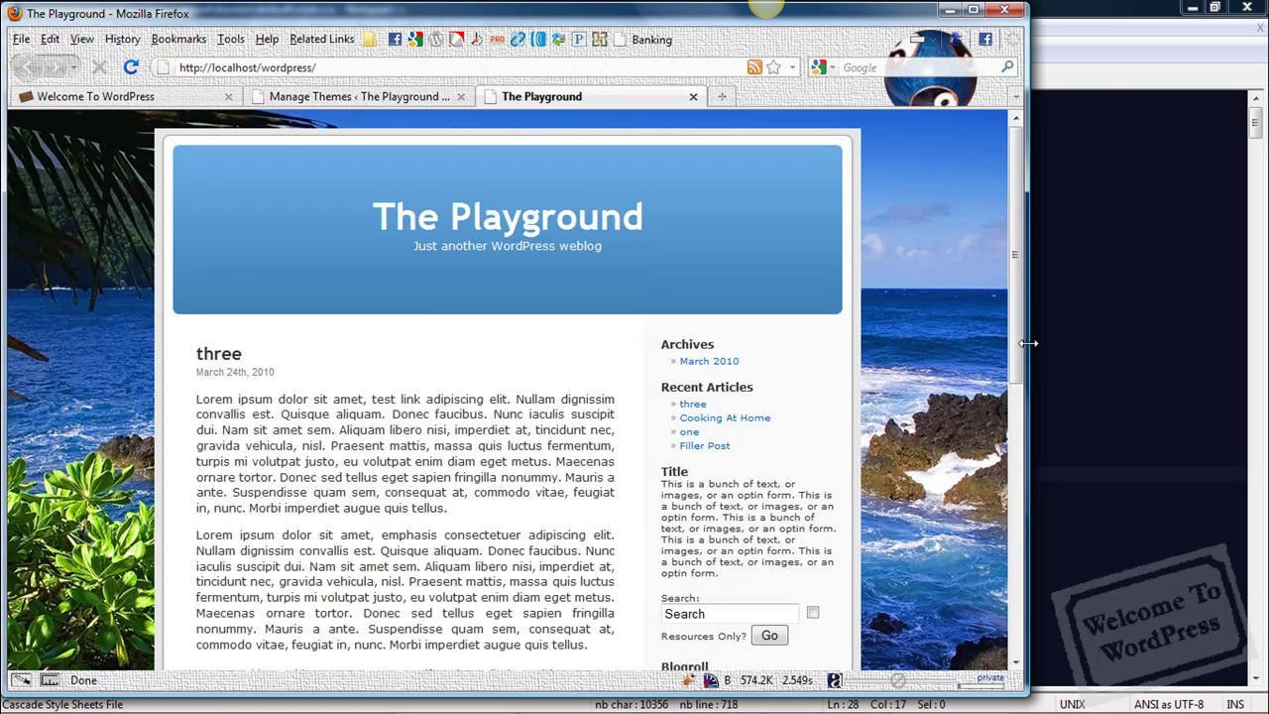
drag(1028, 342, 1118, 339)
In Notepad++, change the body background position from center to left, save the stylesheet, and return to the blog page in Firefox
click(1142, 24)
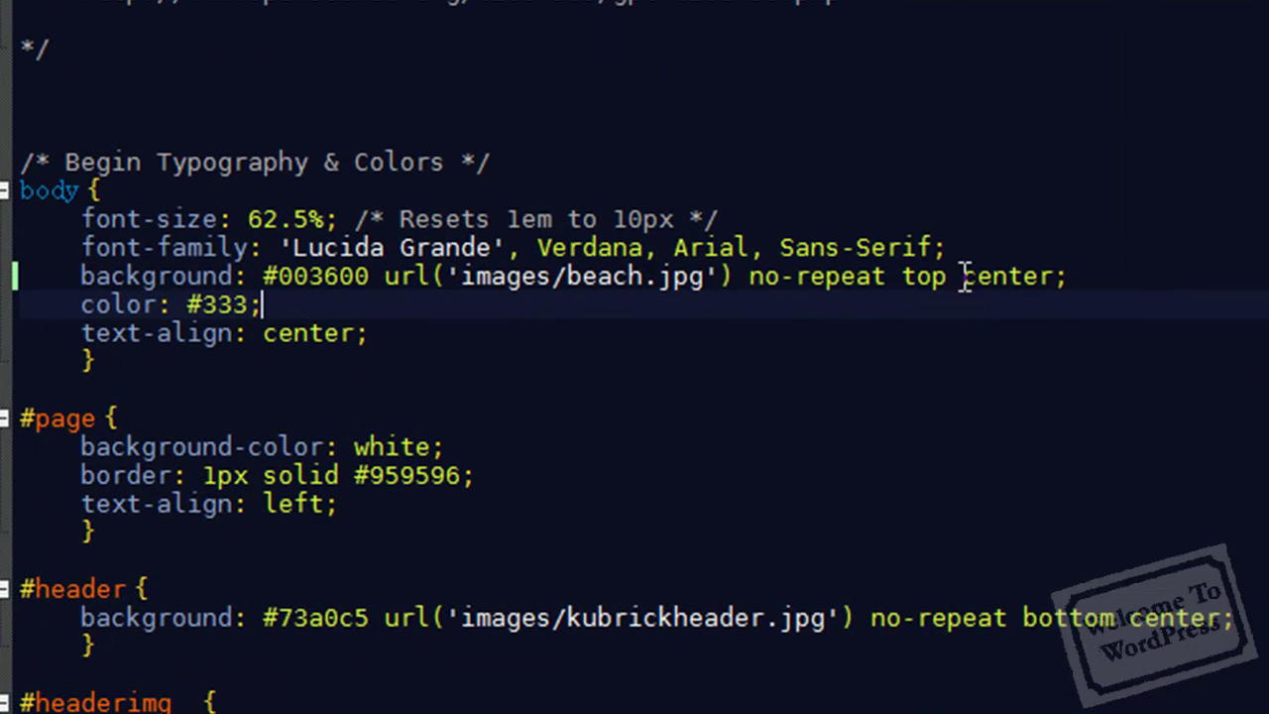
drag(964, 276, 1053, 277)
text(lef)
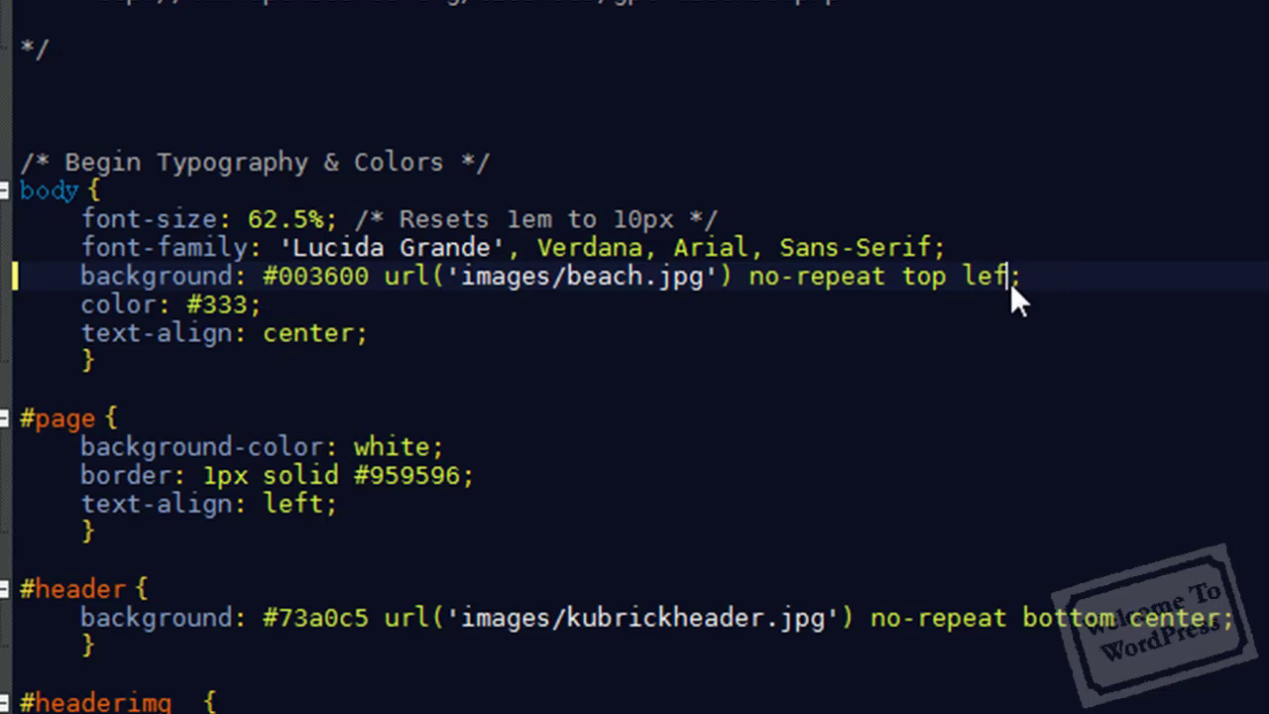
key(ctrl+s)
key(alt+Tab)
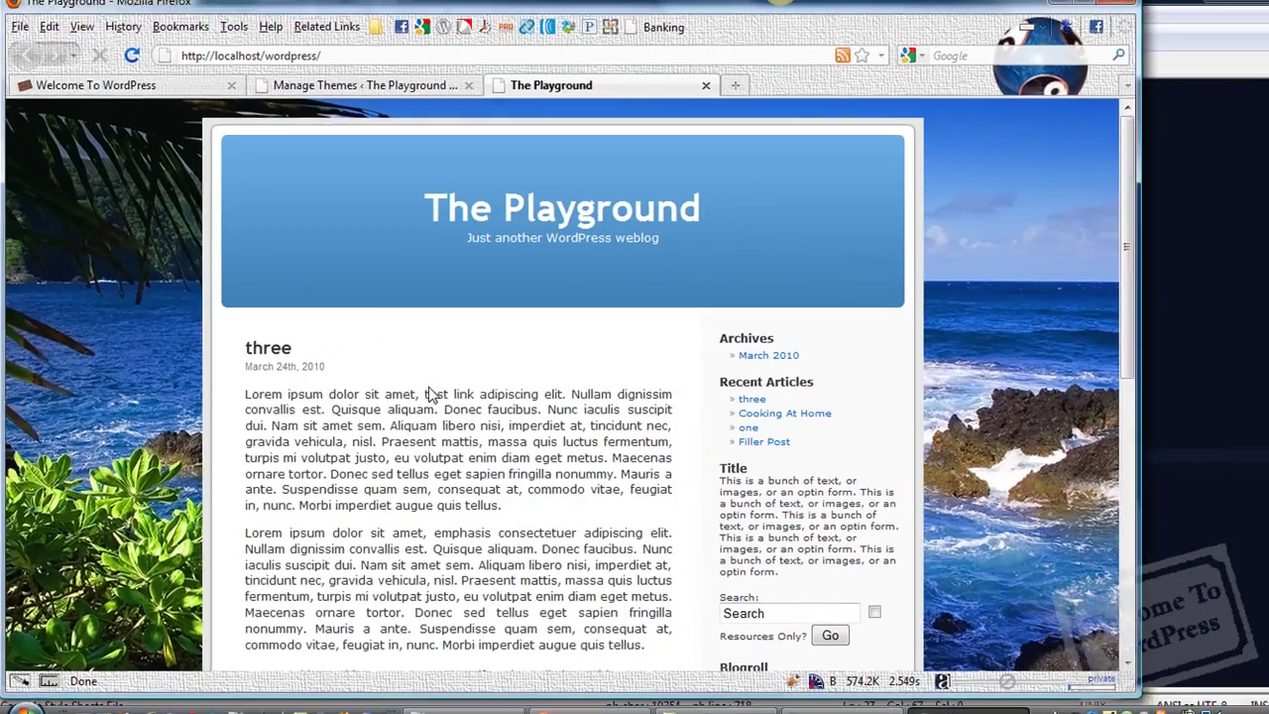
Resize the Firefox window to examine the left-aligned beach background, ending with the window maximized
drag(1138, 396, 1098, 407)
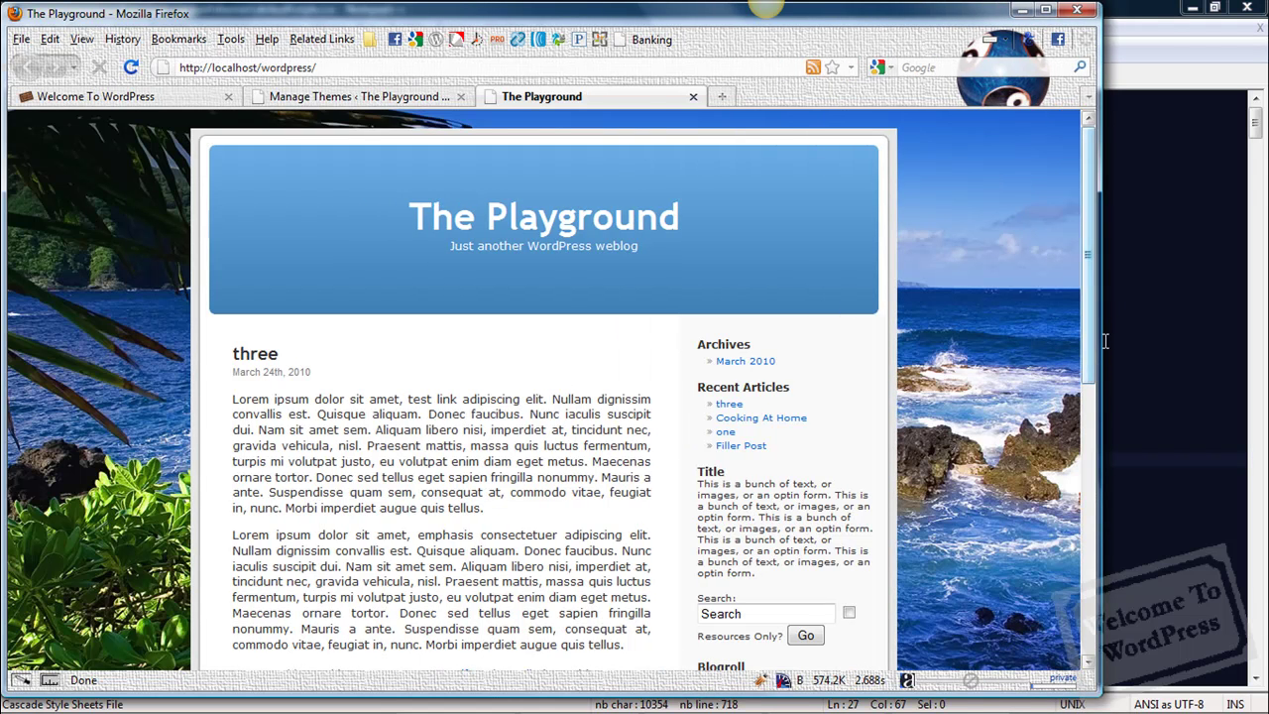
drag(1100, 346, 1268, 352)
key(super+Up)
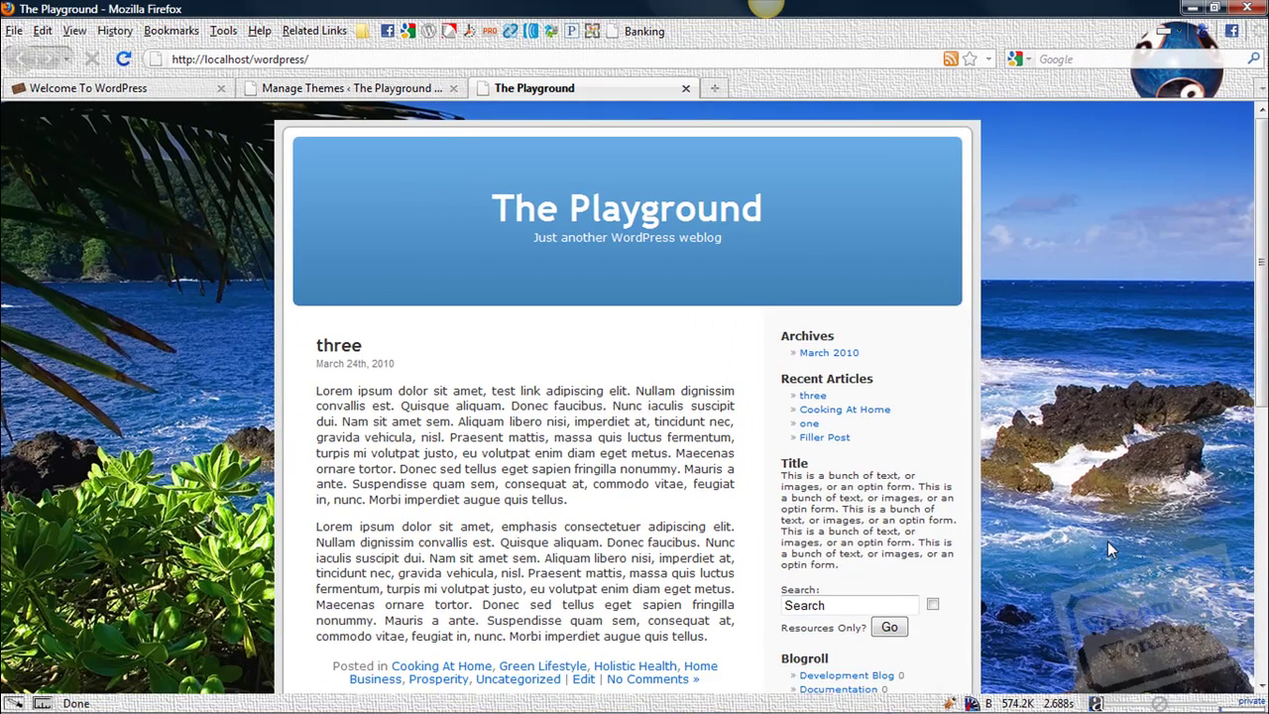
Switch to Notepad++ and add scroll after top left in the body rule's background declaration
mouse_move(580, 700)
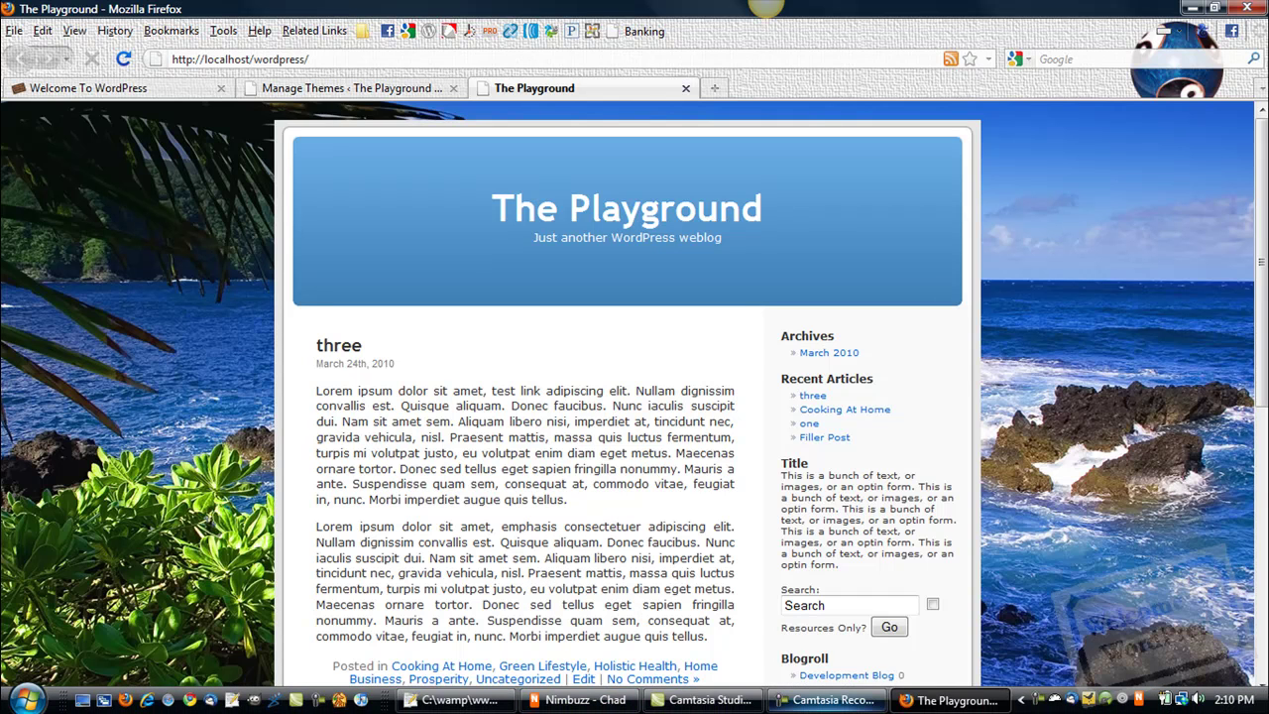
click(436, 708)
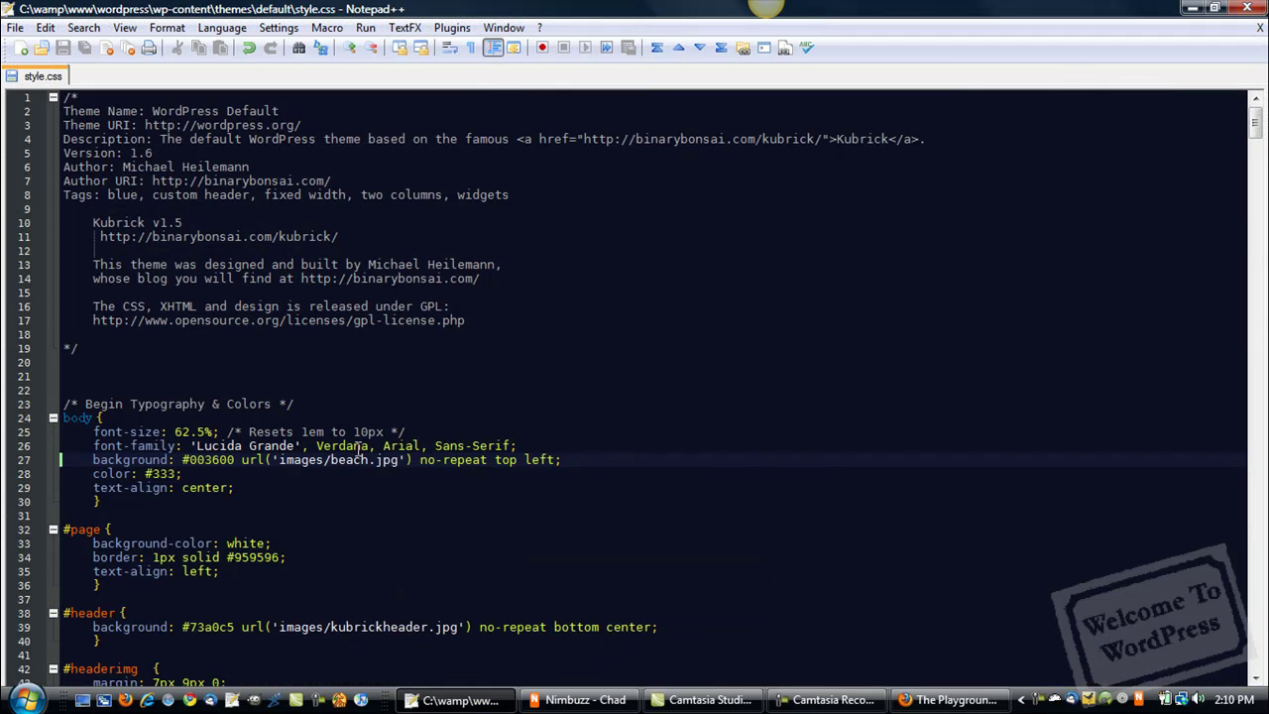
click(565, 468)
click(563, 464)
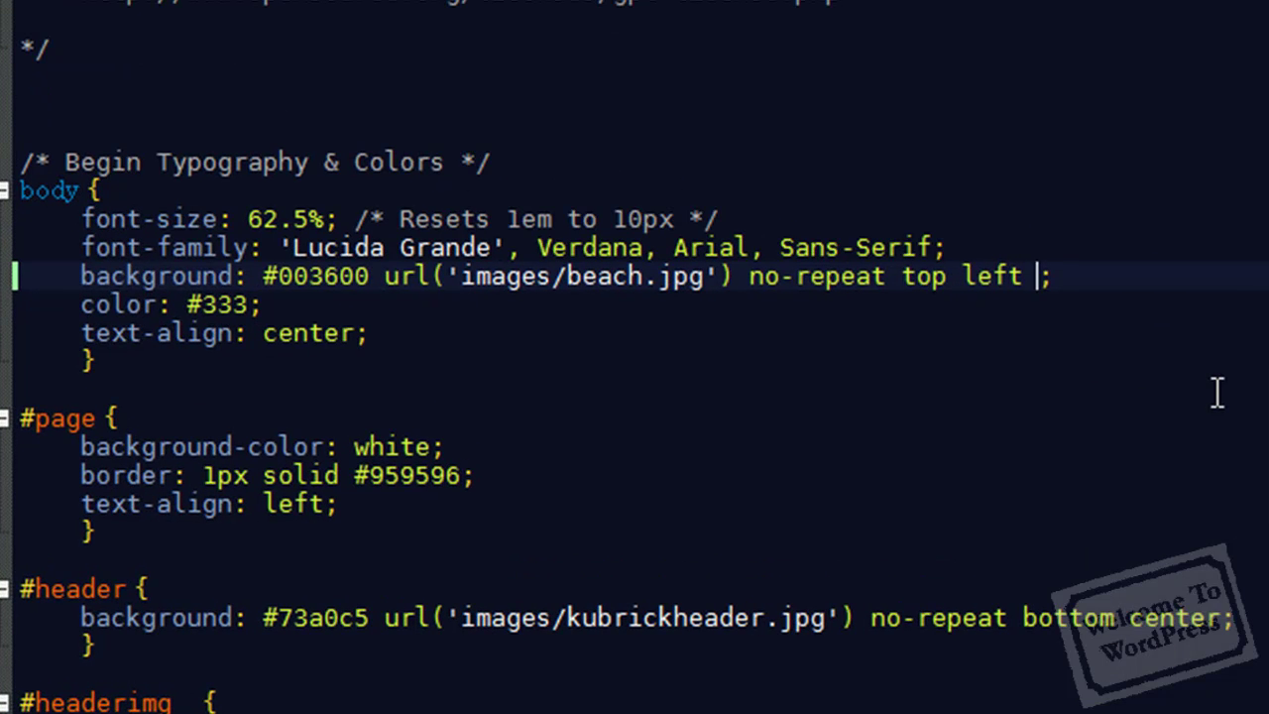
text(scroll)
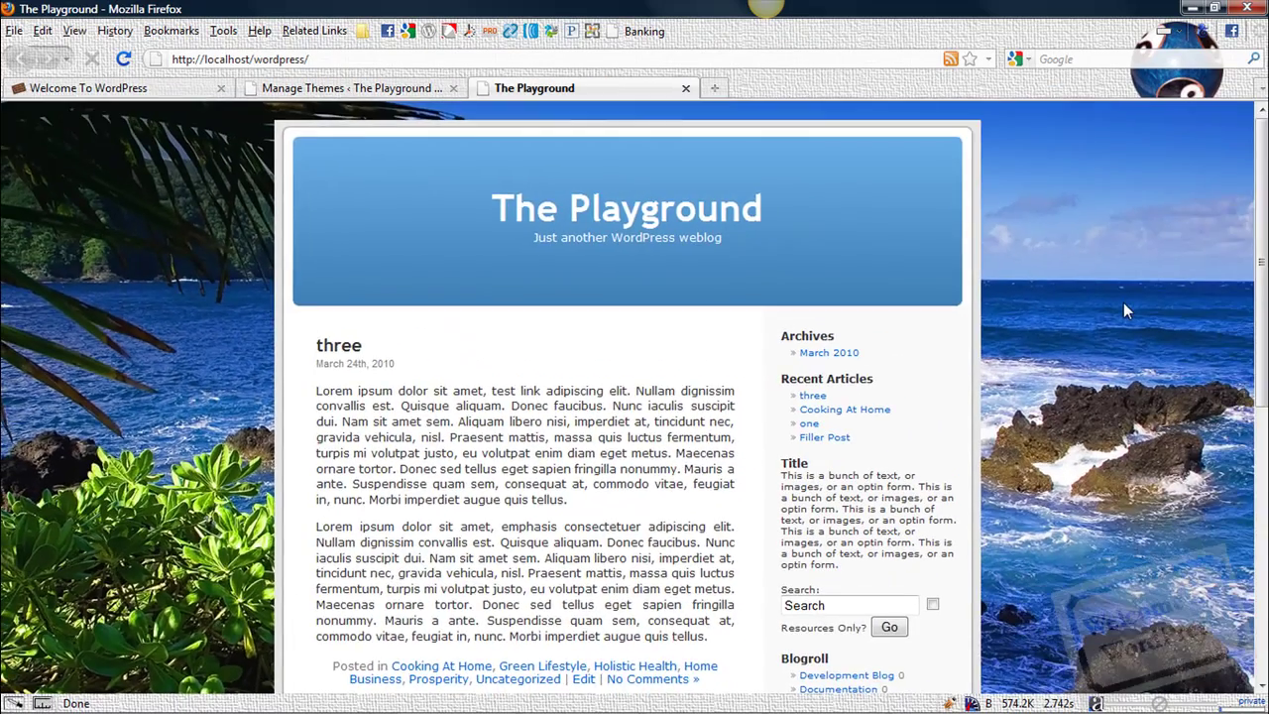
Scroll down and up the blog page in Firefox to examine how the beach background behaves with the scroll setting
scroll(1124, 308, down, 4)
scroll(1123, 310, down, 3)
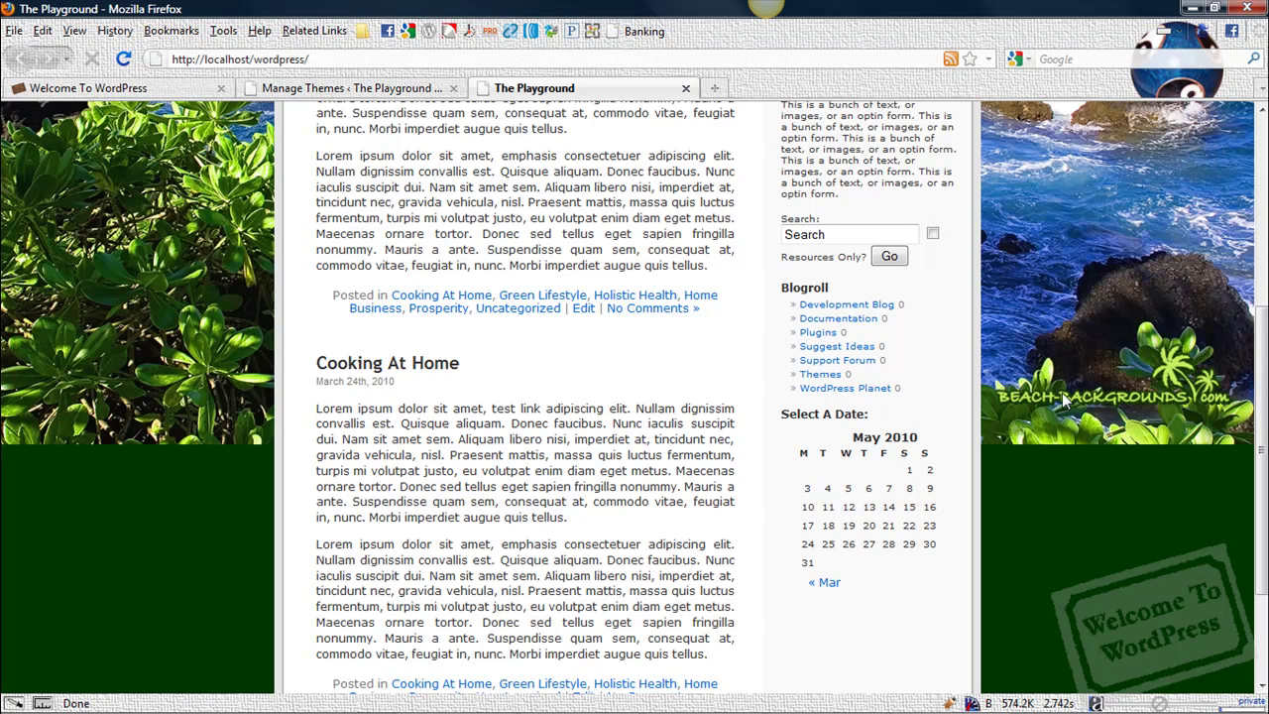
scroll(1046, 436, down, 3)
scroll(1079, 225, up, 10)
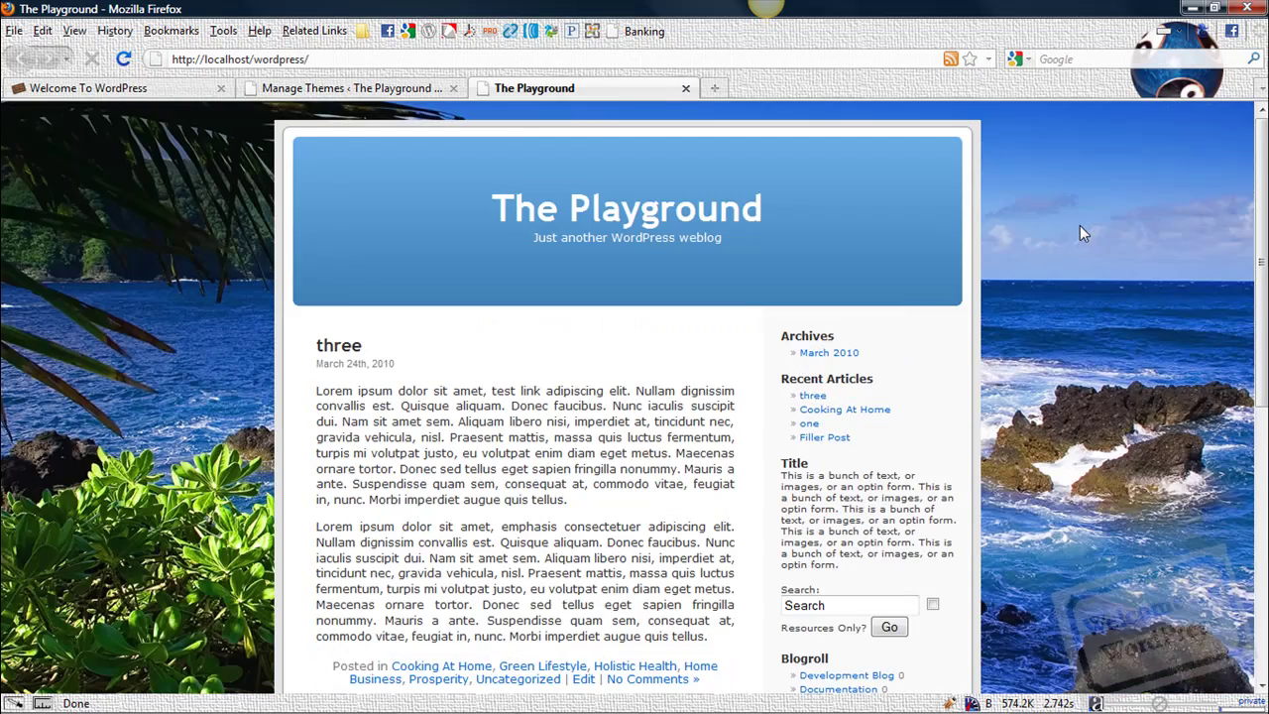
scroll(1069, 238, down, 5)
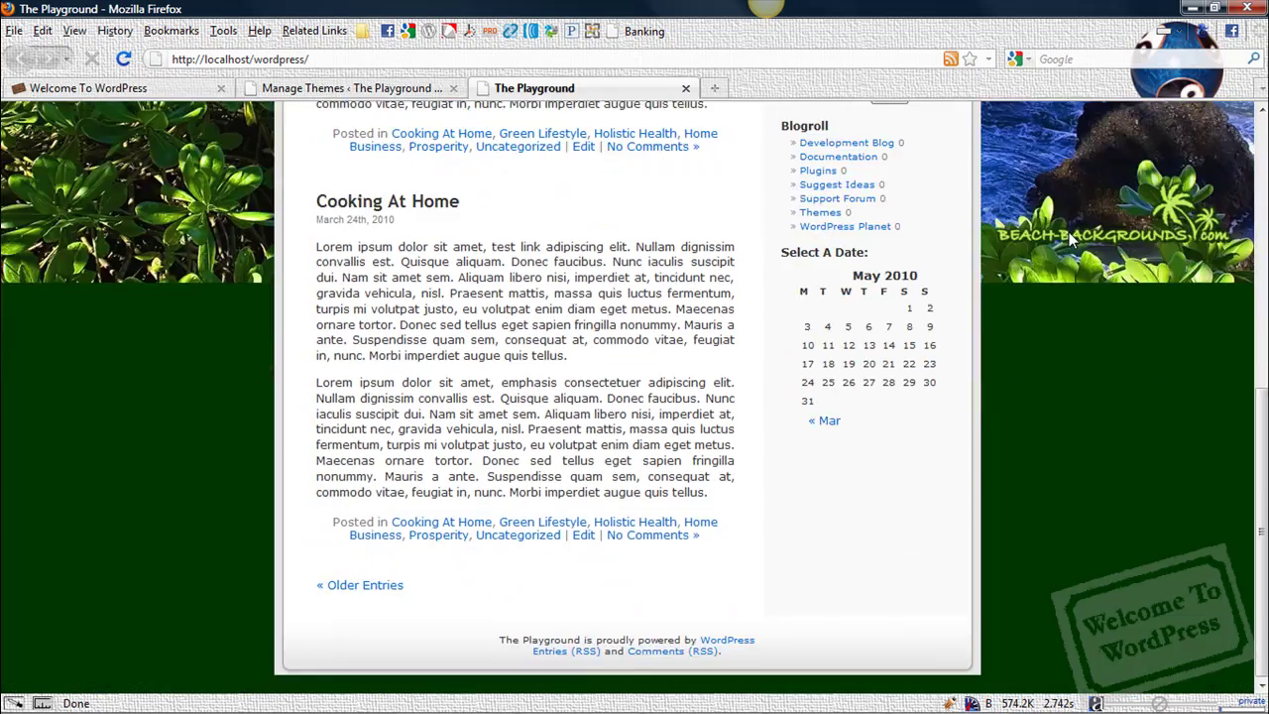
scroll(1069, 238, up, 5)
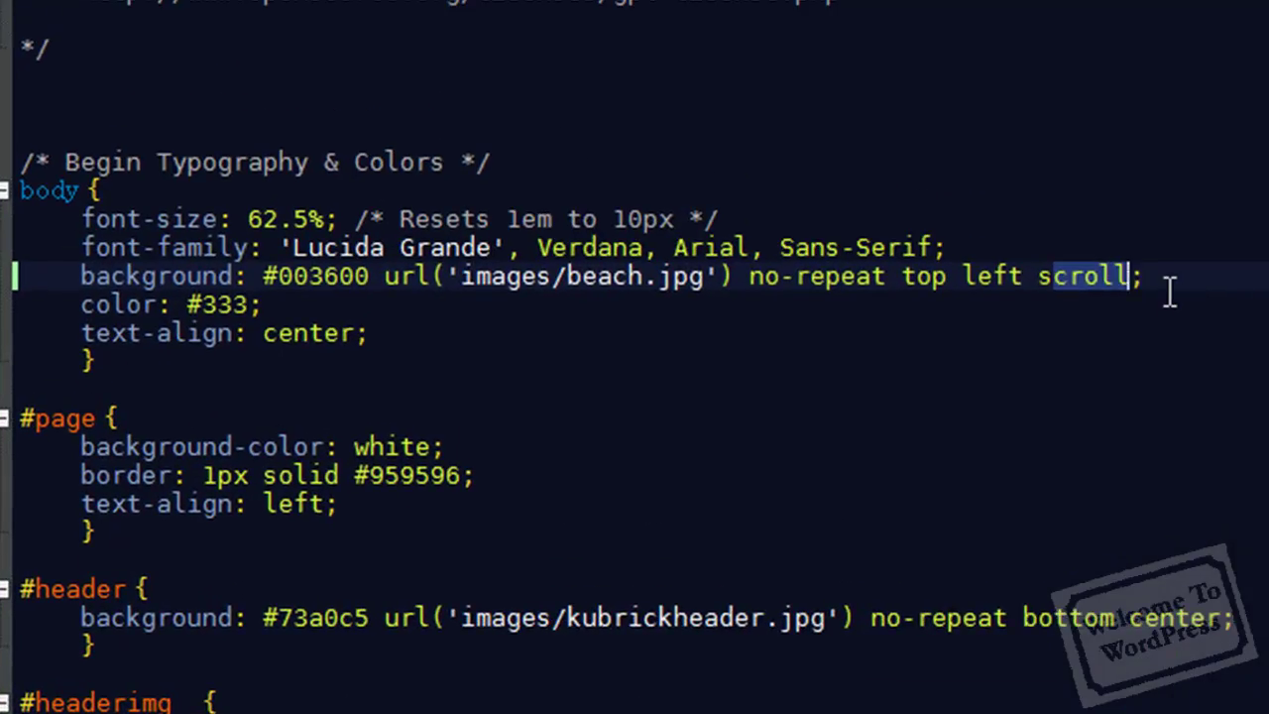
Replace scroll with fixed in the body rule's background declaration
key(BackSpace)
key(BackSpace)
key(BackSpace)
key(BackSpace)
key(BackSpace)
key(BackSpace)
text(fixed)
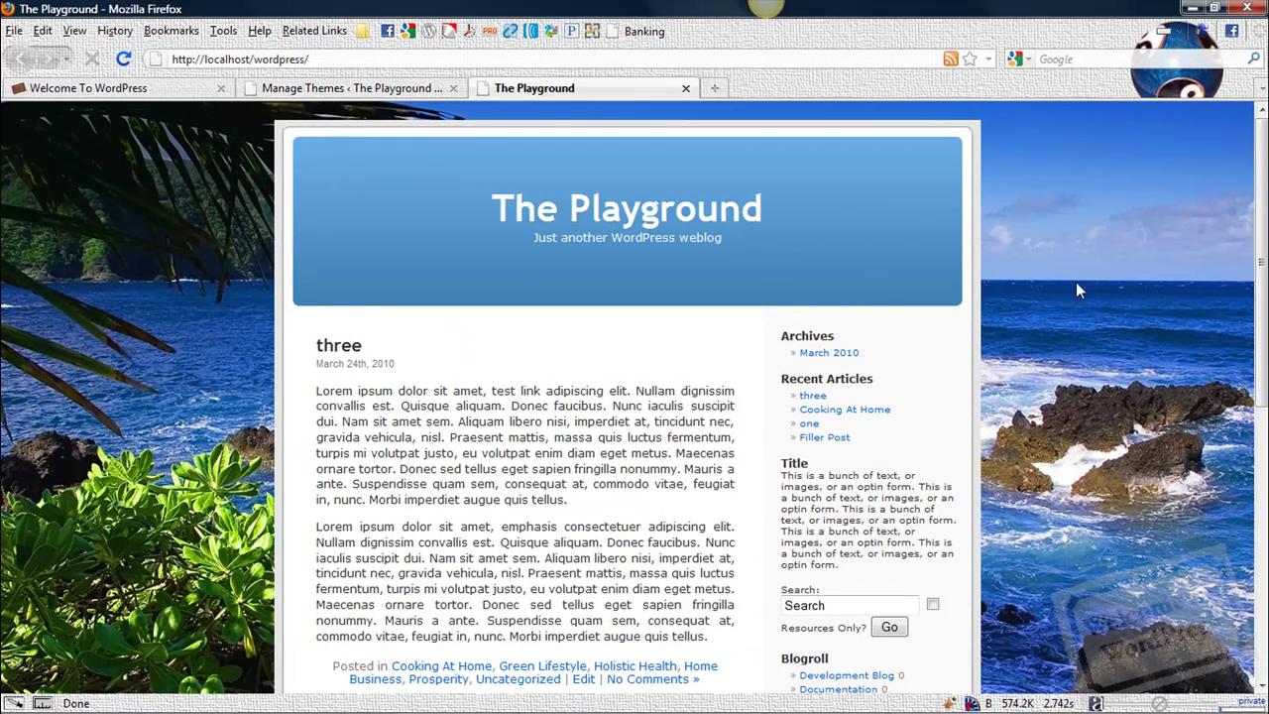
Scroll through the blog page in Firefox to examine how the beach background behaves with the fixed setting
scroll(1076, 281, down, 10)
scroll(1082, 274, up, 10)
scroll(1082, 274, down, 10)
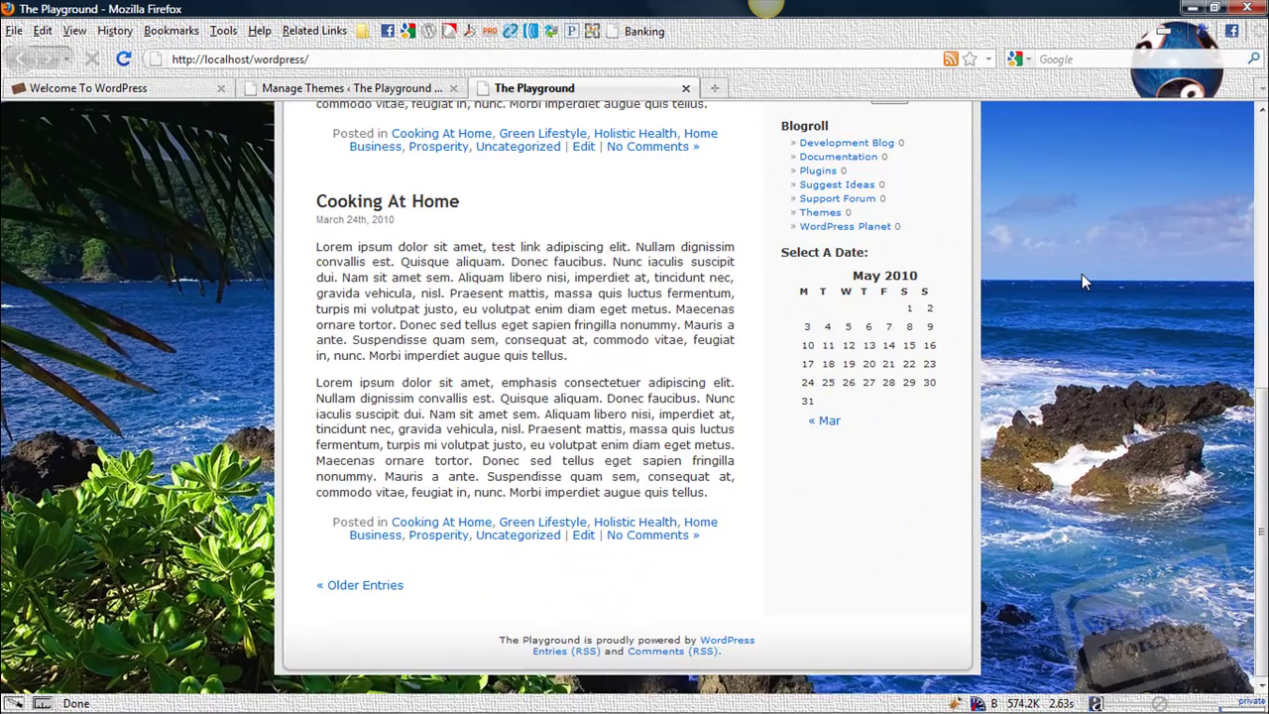
scroll(1082, 273, up, 10)
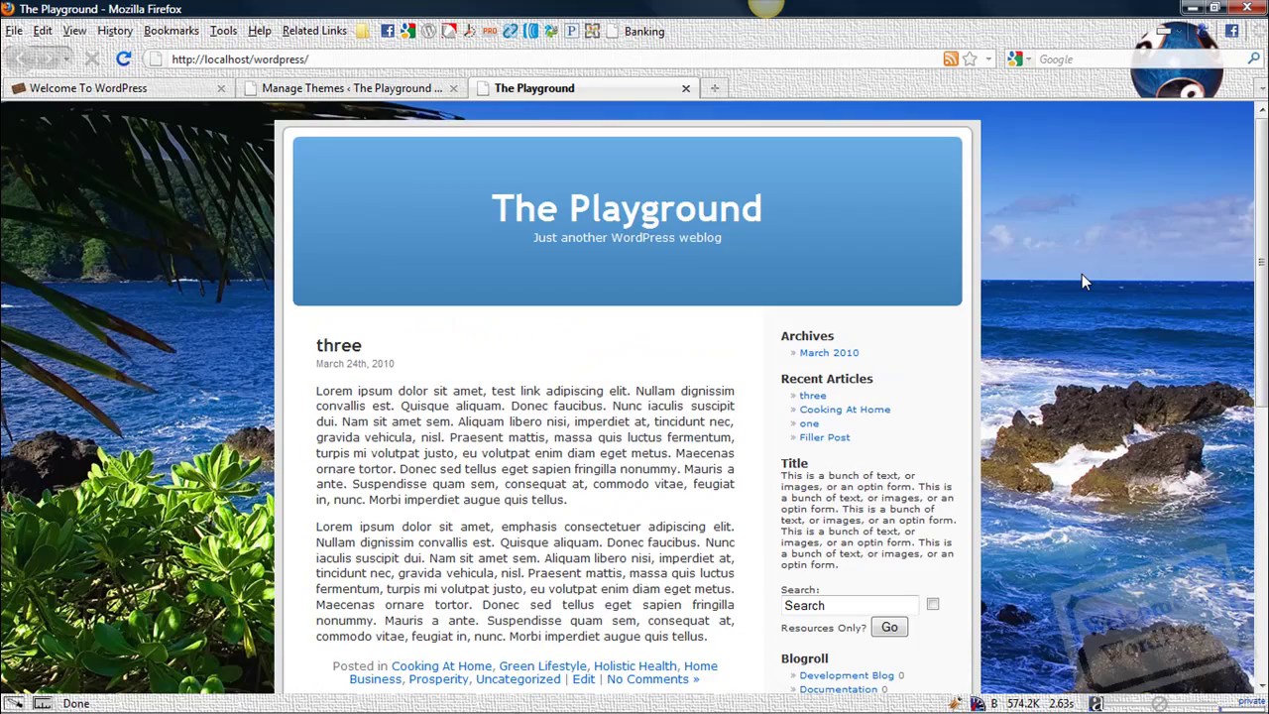